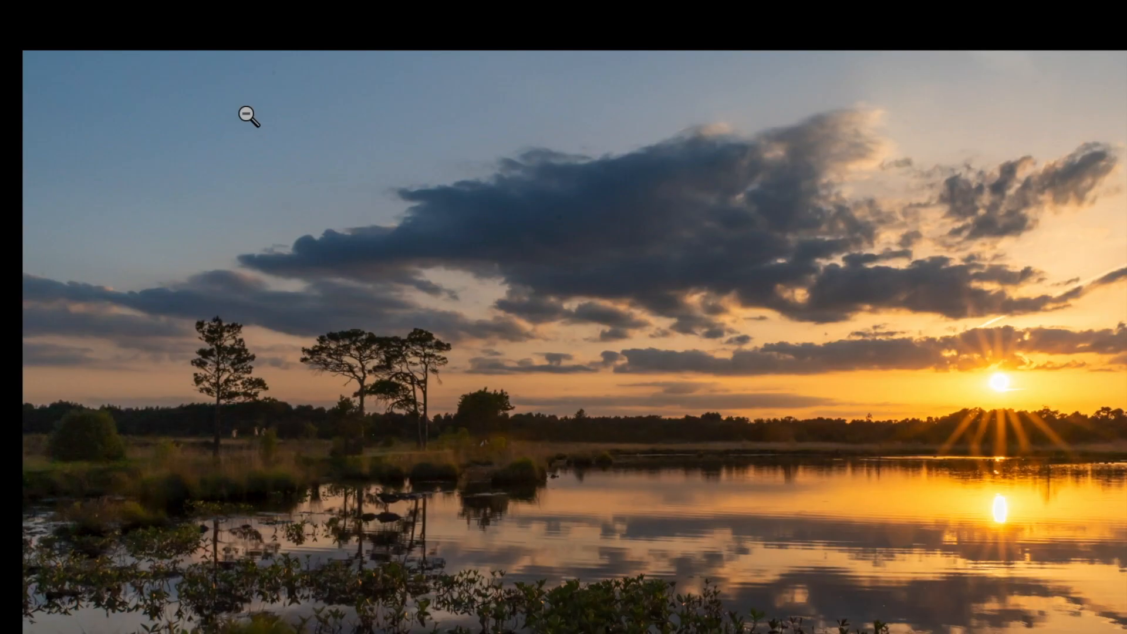
Show the file name, capture date and dimensions over the sunset photo.
{"action": "key", "text": "i"}
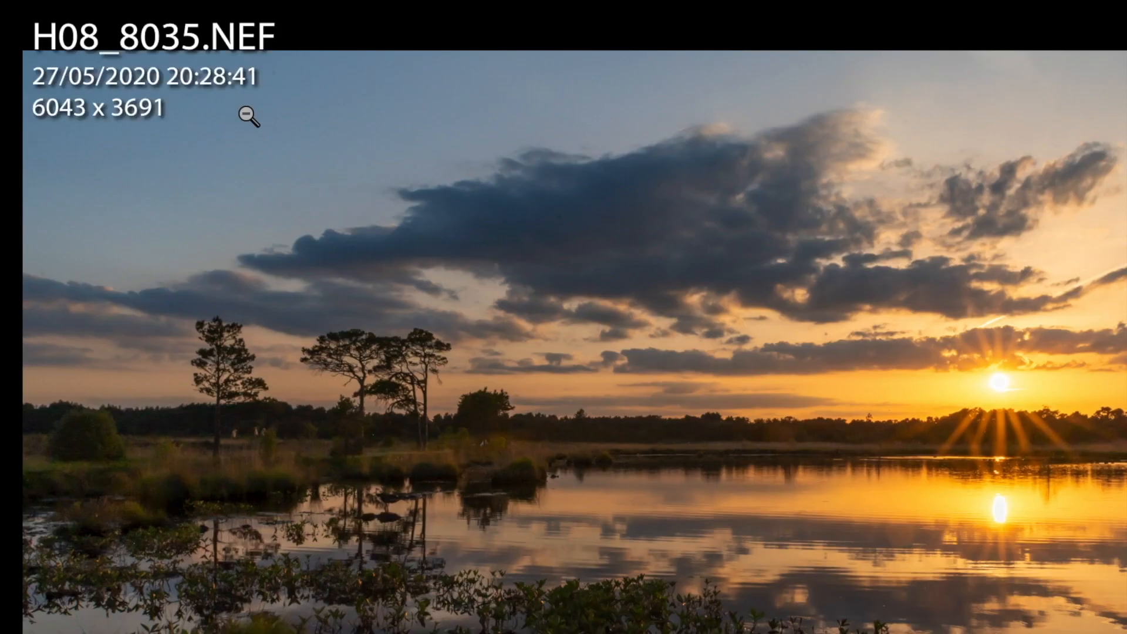
{"action": "key", "text": "i"}
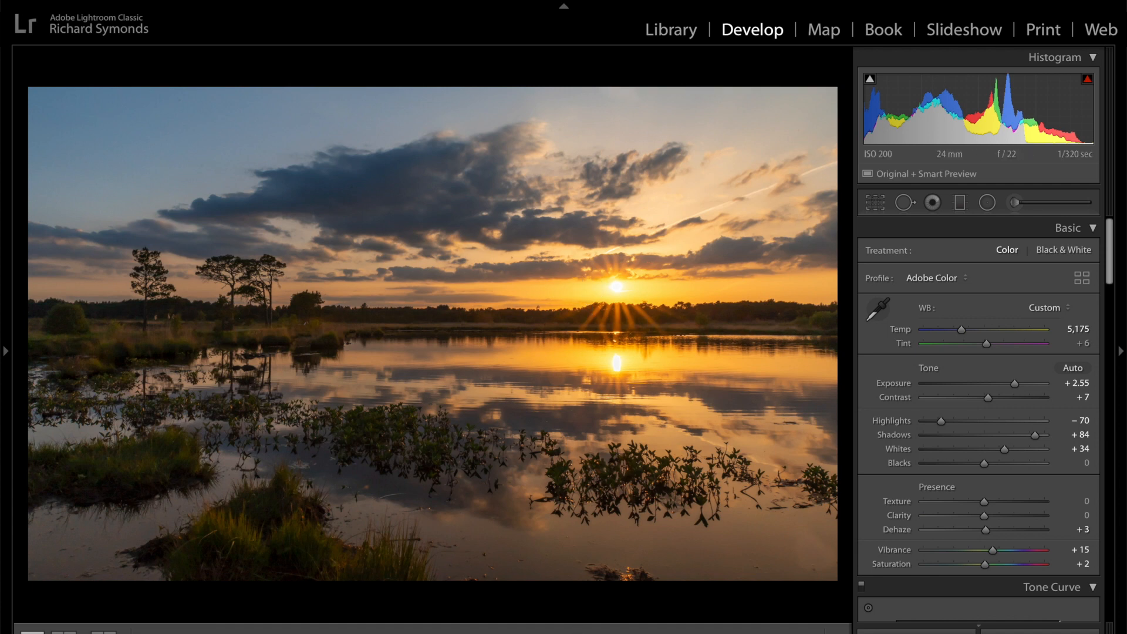
Open the unedited version of the lake sunset and turn on the highlight clipping warning, checking the shadow clipping briefly.
{"action": "mouse_move", "coordinate": [575, 627]}
{"action": "left_click", "coordinate": [616, 625]}
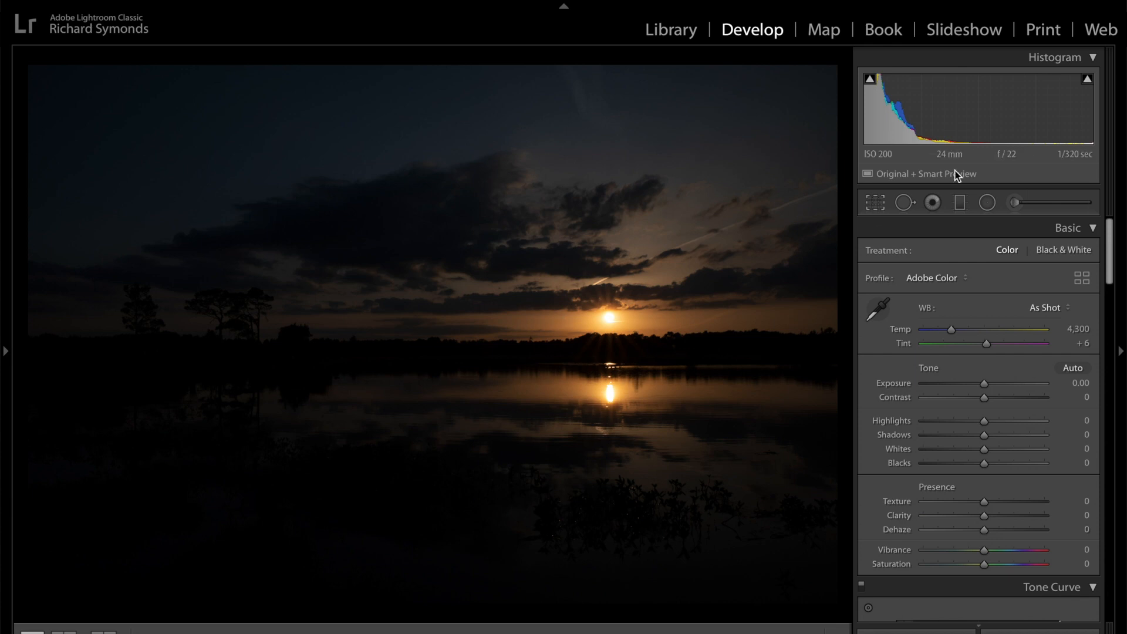
{"action": "left_click", "coordinate": [1087, 80]}
{"action": "left_click", "coordinate": [870, 82]}
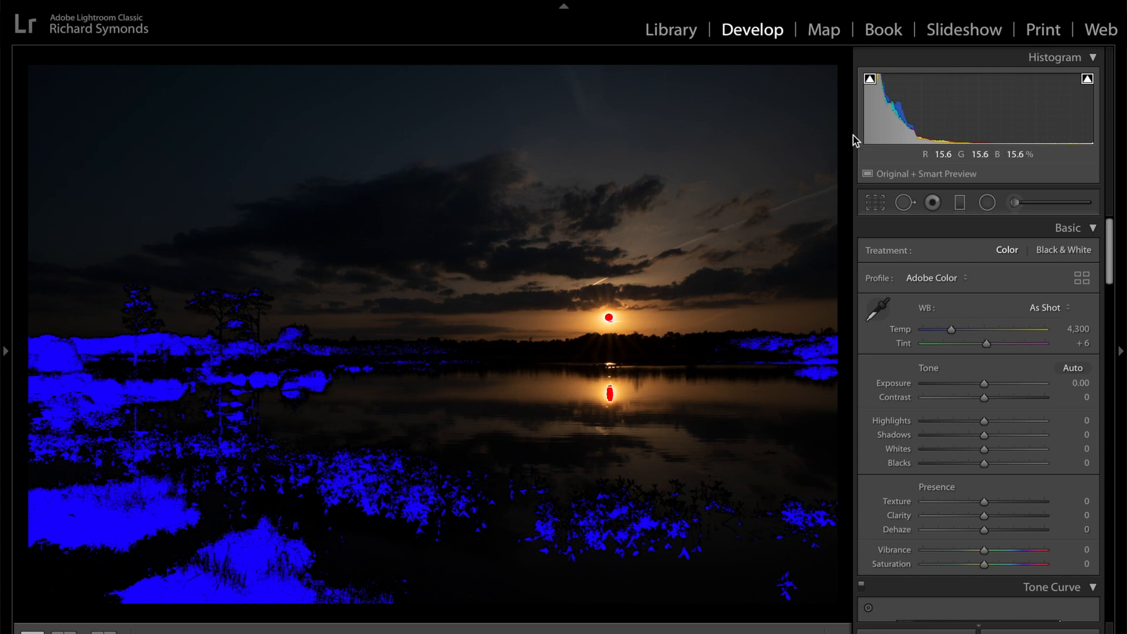
{"action": "left_click", "coordinate": [870, 82]}
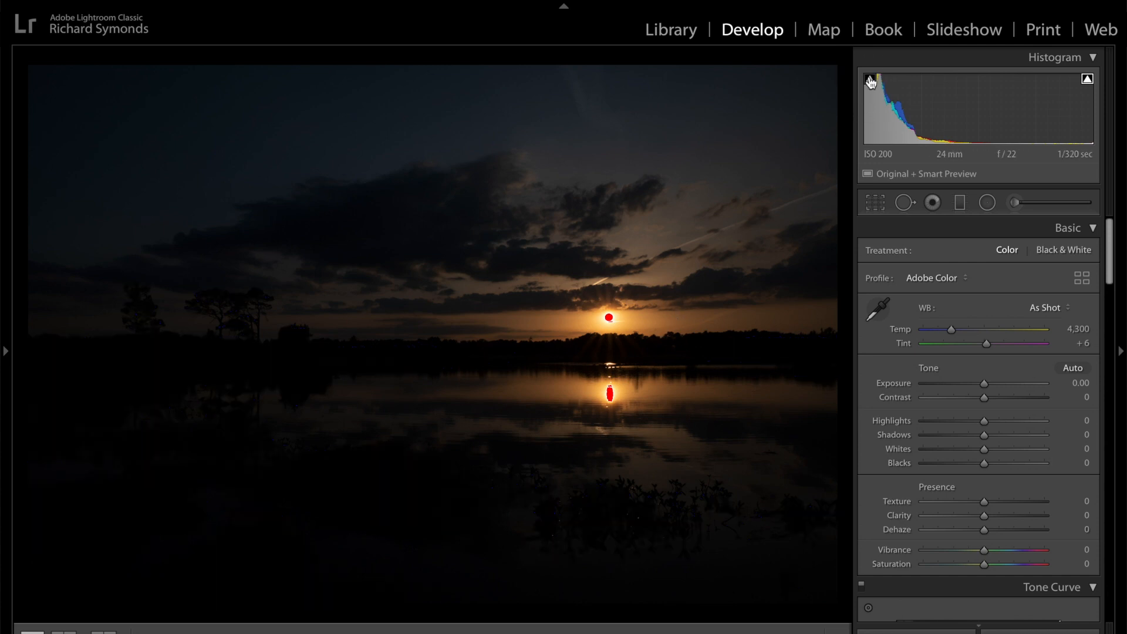
{"action": "left_click", "coordinate": [613, 323]}
{"action": "left_click", "coordinate": [573, 323]}
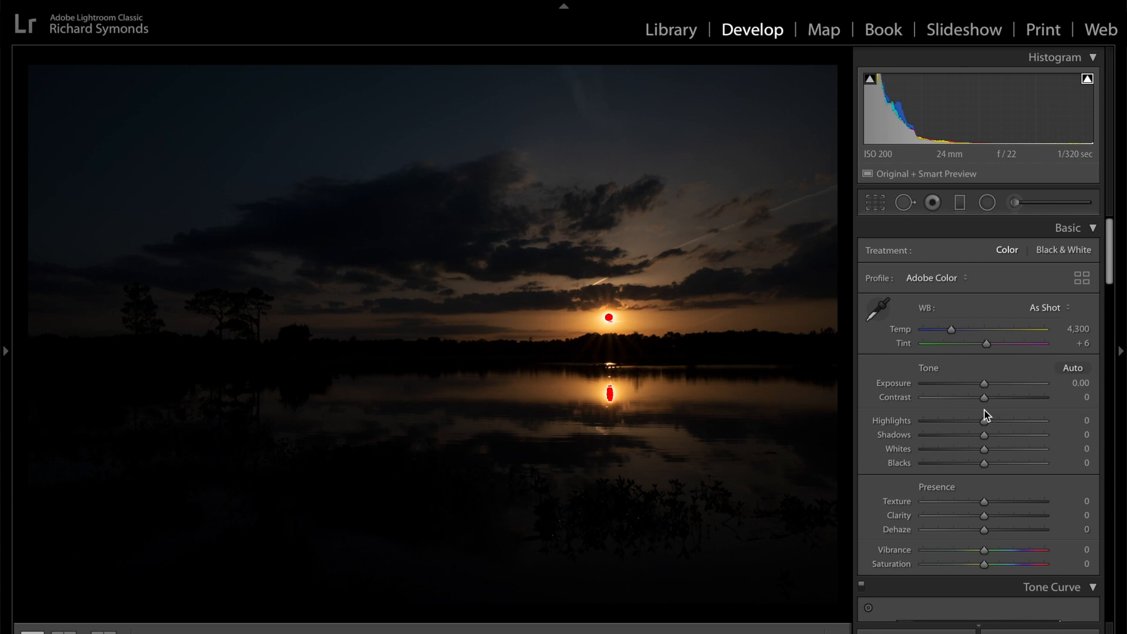
Raise the photo's Shadows to +100 and lower its Highlights to −61.
{"action": "left_click_drag", "start_coordinate": [984, 436], "coordinate": [1063, 440]}
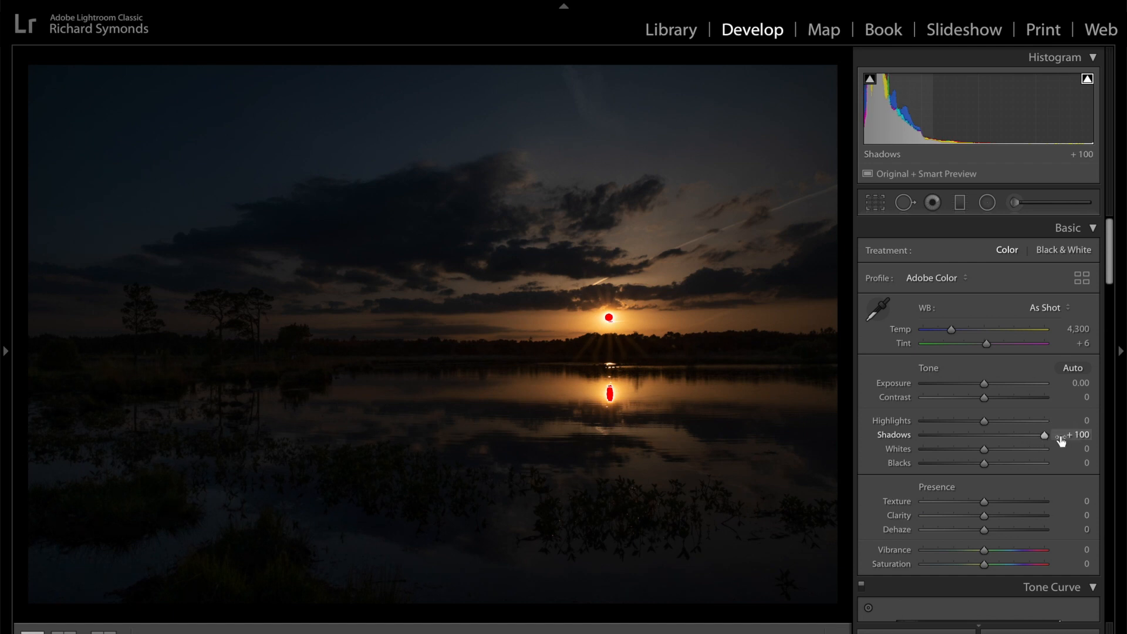
{"action": "left_click", "coordinate": [1044, 436]}
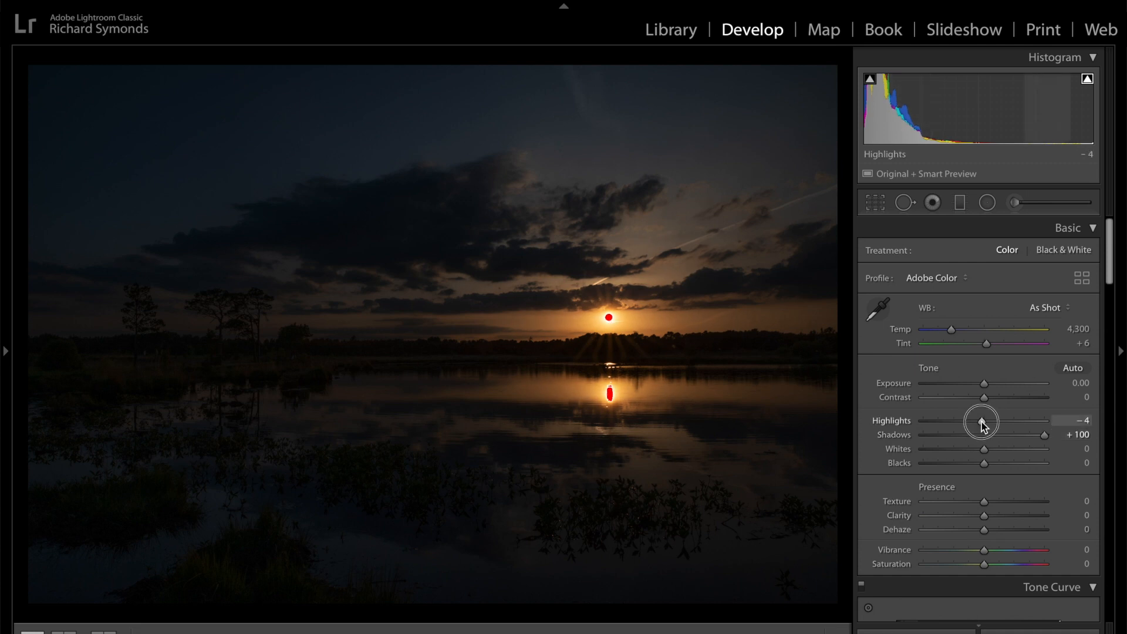
{"action": "left_click_drag", "start_coordinate": [979, 421], "coordinate": [946, 422]}
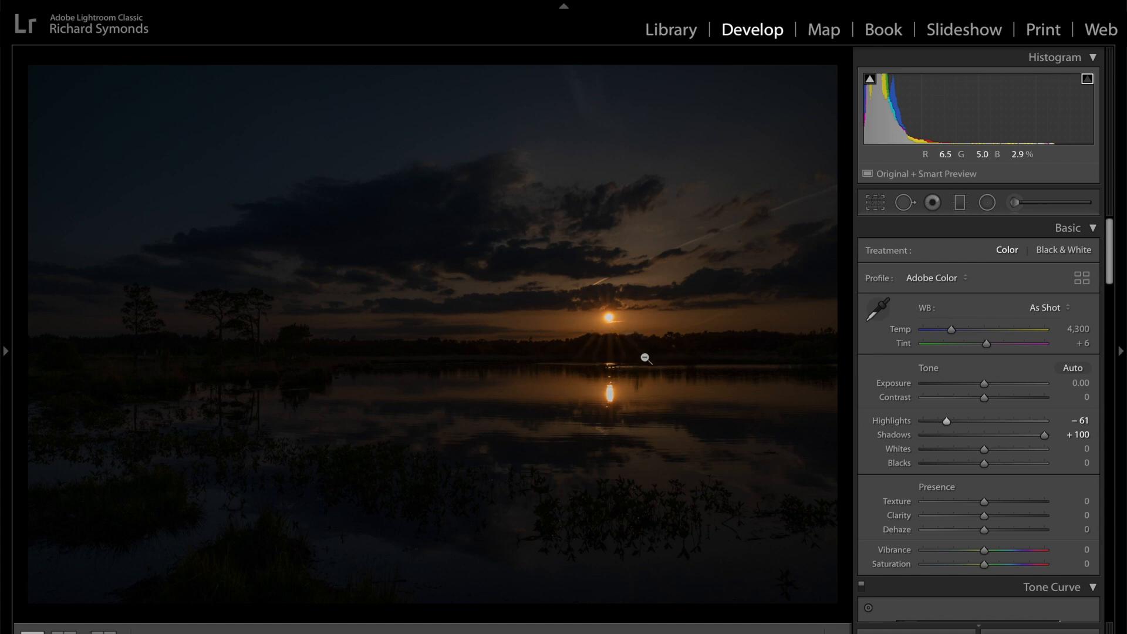
Brighten the whole photo by raising the Exposure to +2.55.
{"action": "left_click_drag", "start_coordinate": [985, 383], "coordinate": [1010, 386]}
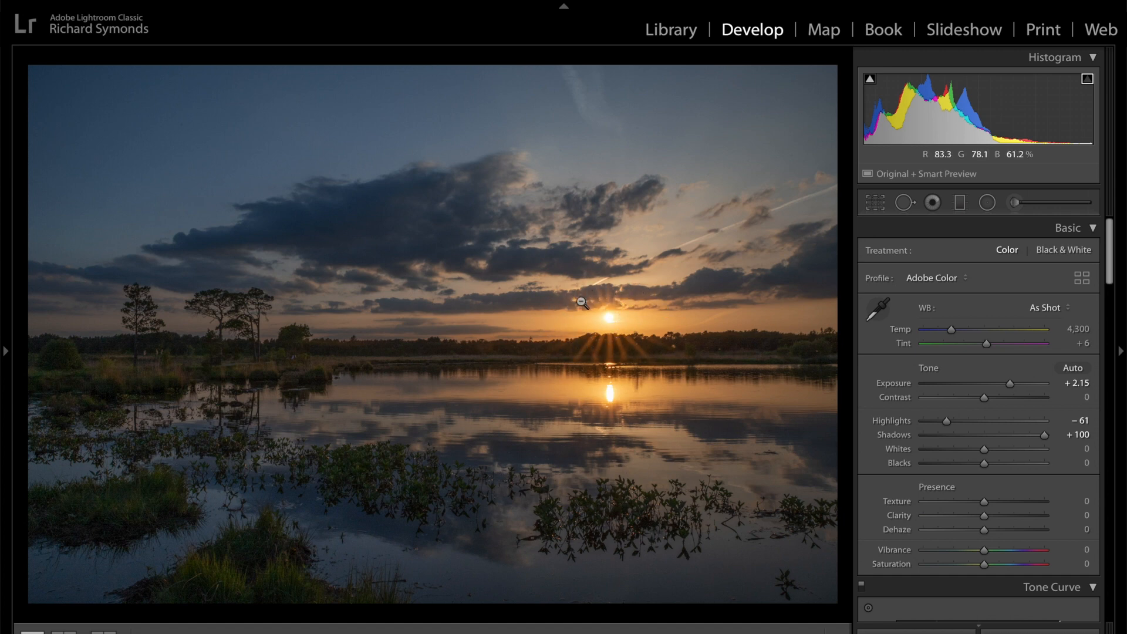
{"action": "left_click", "coordinate": [607, 328]}
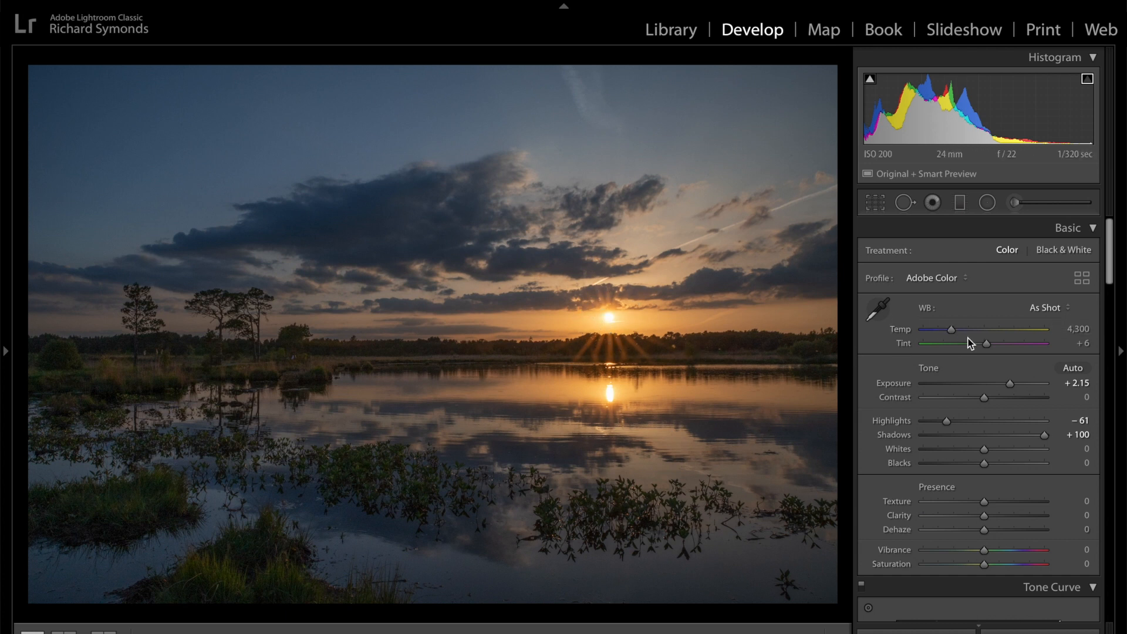
{"action": "left_click_drag", "start_coordinate": [1010, 385], "coordinate": [1013, 385]}
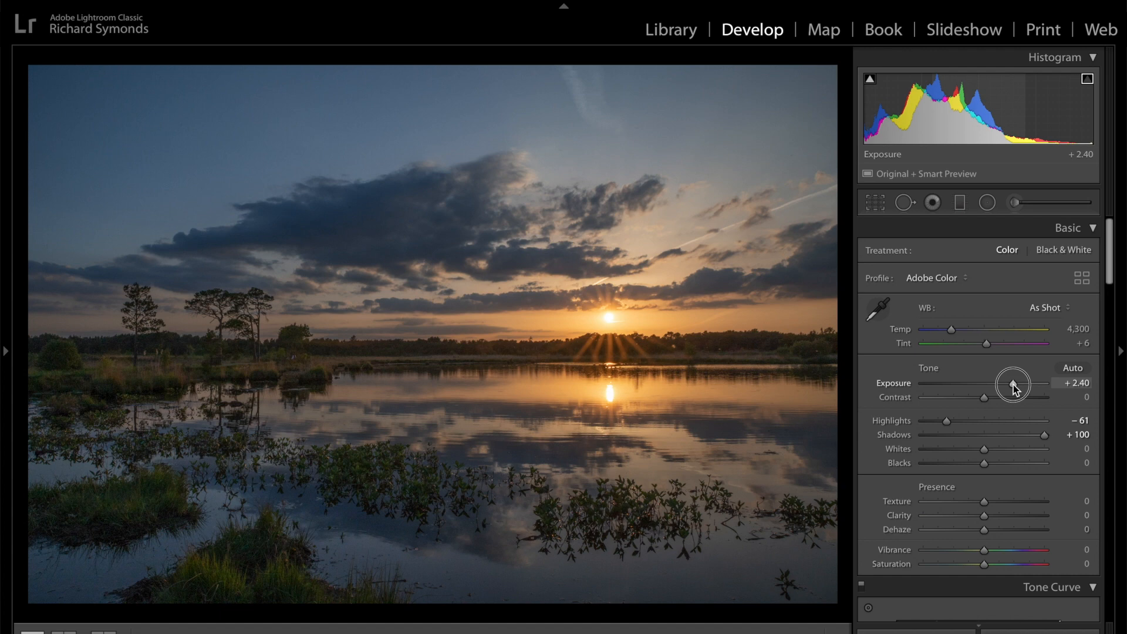
{"action": "left_click_drag", "start_coordinate": [1013, 385], "coordinate": [1015, 386]}
{"action": "key", "text": "f"}
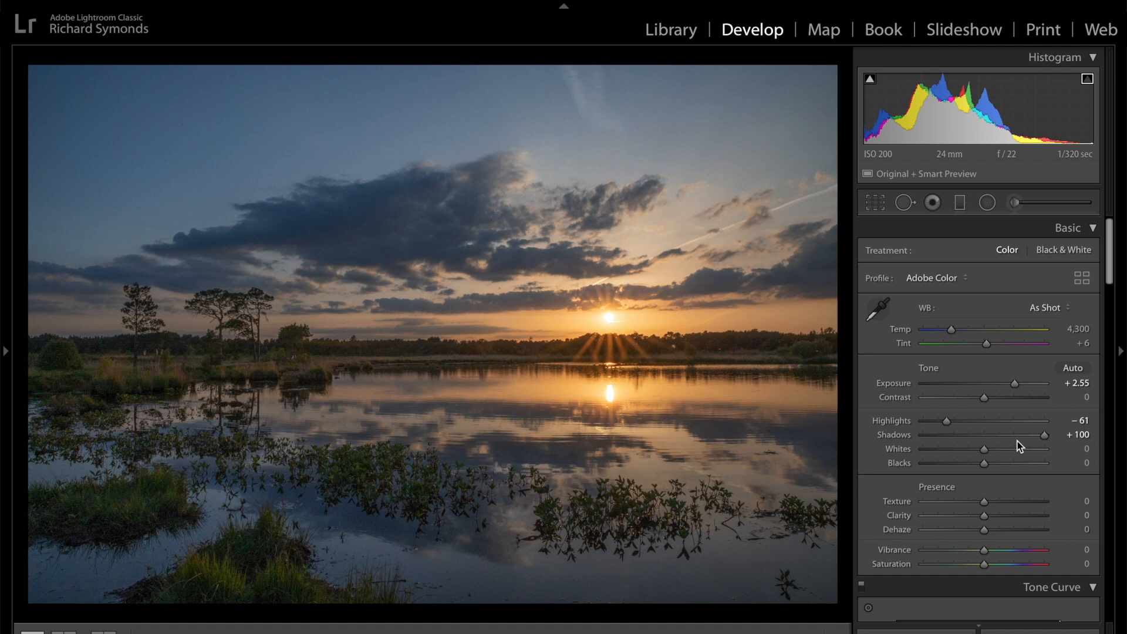
Reduce the Shadows to +94 and raise the Whites to +19.
{"action": "left_click_drag", "start_coordinate": [1045, 438], "coordinate": [1041, 442]}
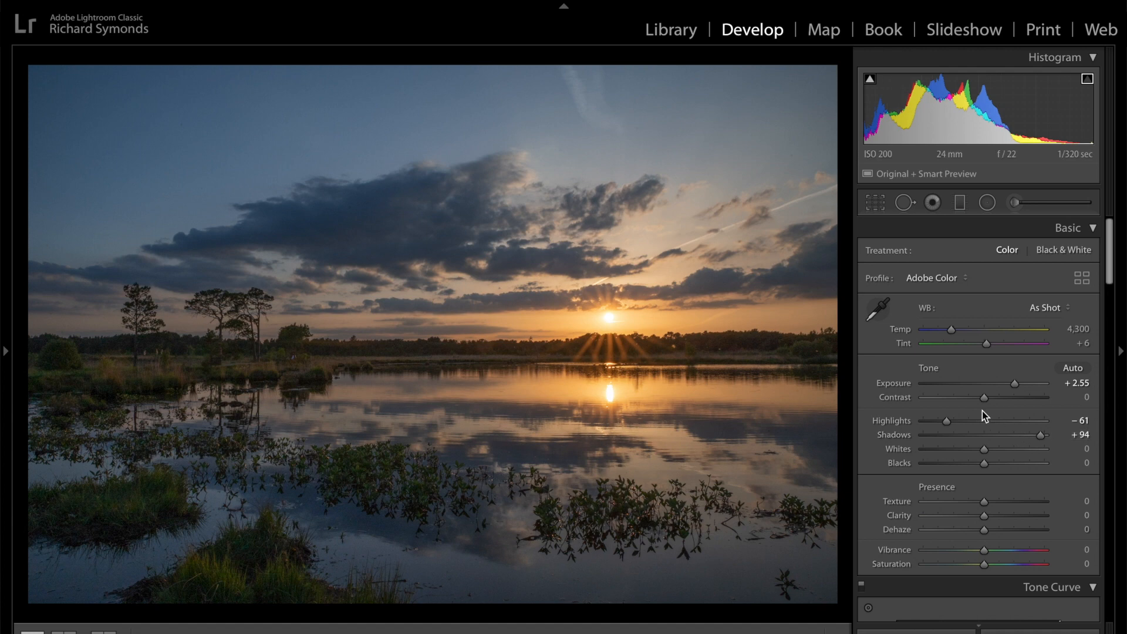
{"action": "left_click_drag", "start_coordinate": [1015, 385], "coordinate": [1016, 385]}
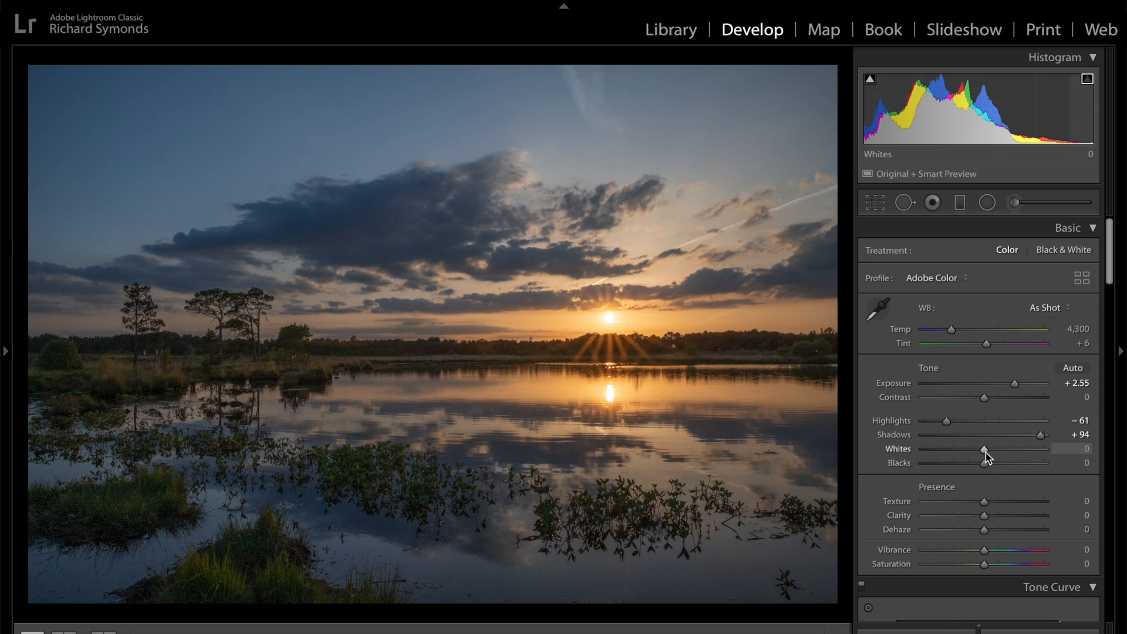
{"action": "left_click_drag", "start_coordinate": [984, 451], "coordinate": [970, 457]}
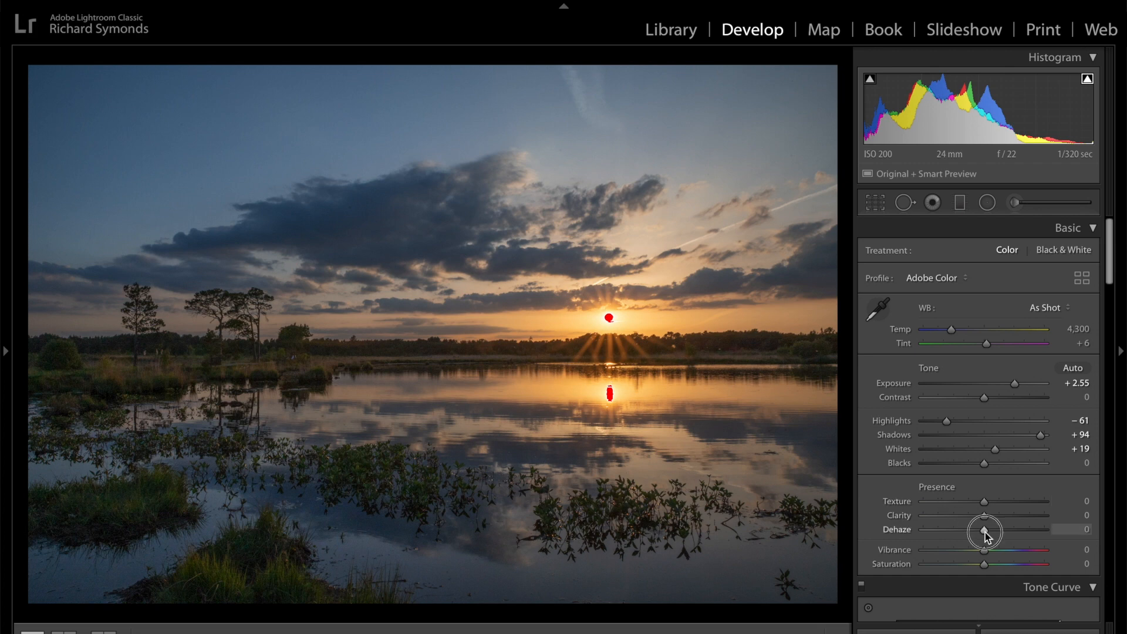
Set the Dehaze to +19 and the Vibrance to +6.
{"action": "left_click_drag", "start_coordinate": [984, 533], "coordinate": [995, 533]}
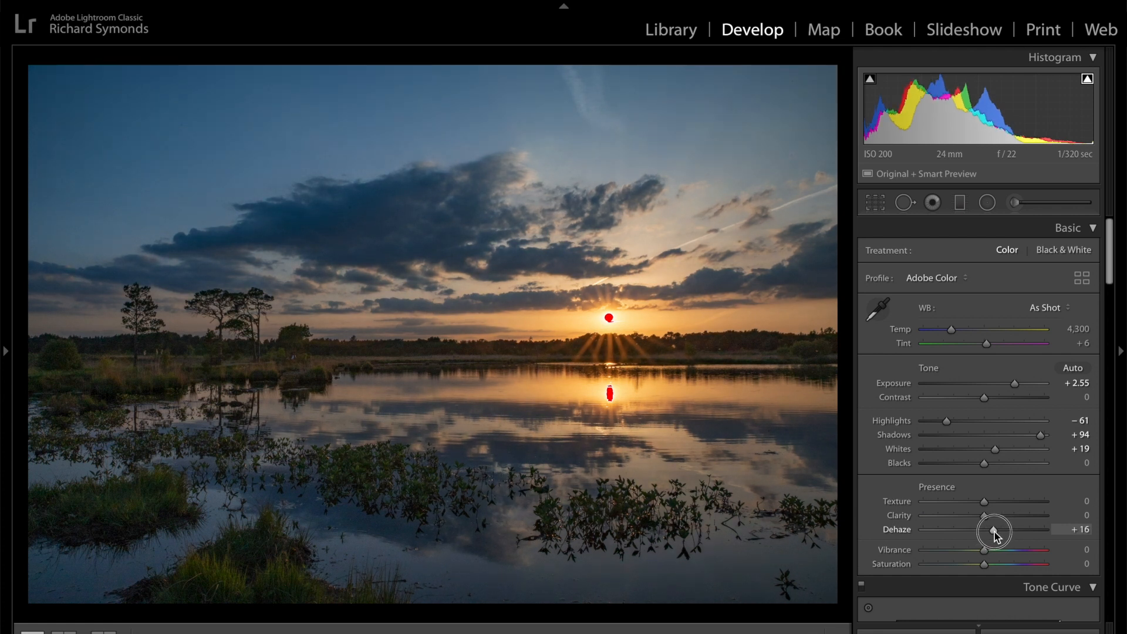
{"action": "left_click_drag", "start_coordinate": [994, 532], "coordinate": [999, 536]}
{"action": "left_click_drag", "start_coordinate": [997, 531], "coordinate": [989, 552]}
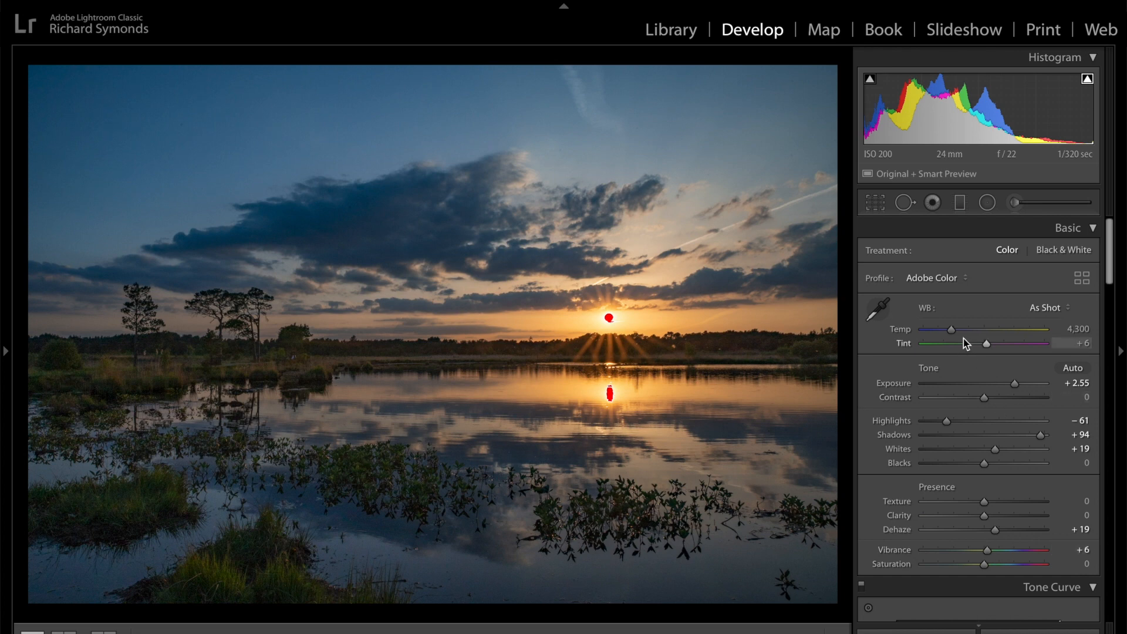
Warm up the white balance by setting the colour temperature to 5,419.
{"action": "left_click", "coordinate": [952, 330]}
{"action": "left_click_drag", "start_coordinate": [953, 332], "coordinate": [956, 333]}
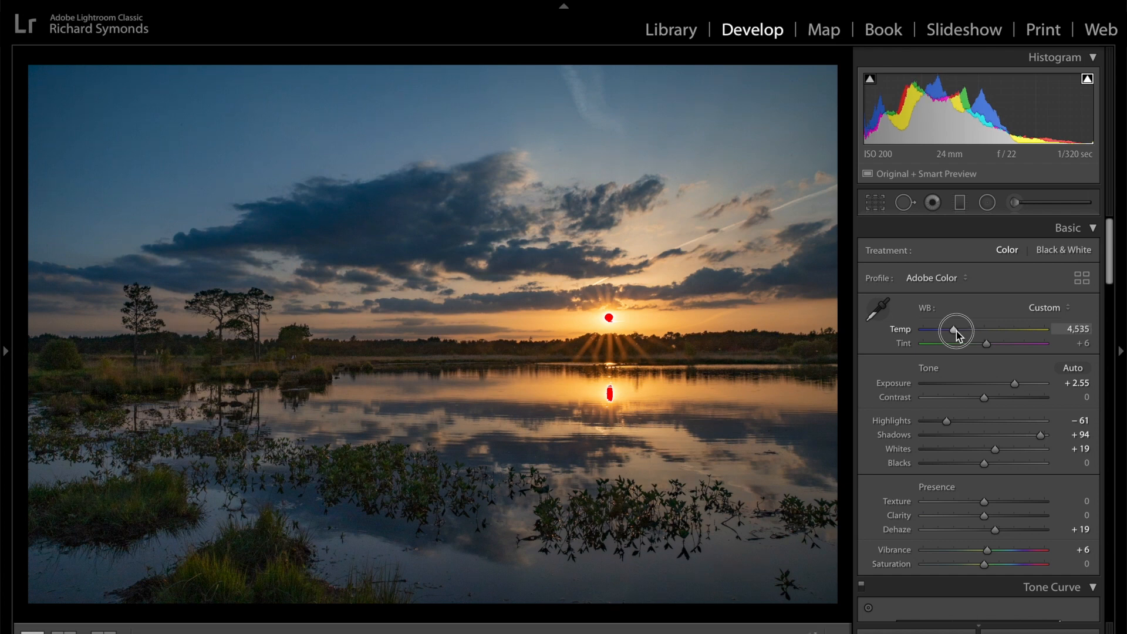
{"action": "double_click", "coordinate": [956, 331]}
{"action": "left_click_drag", "start_coordinate": [958, 330], "coordinate": [960, 330]}
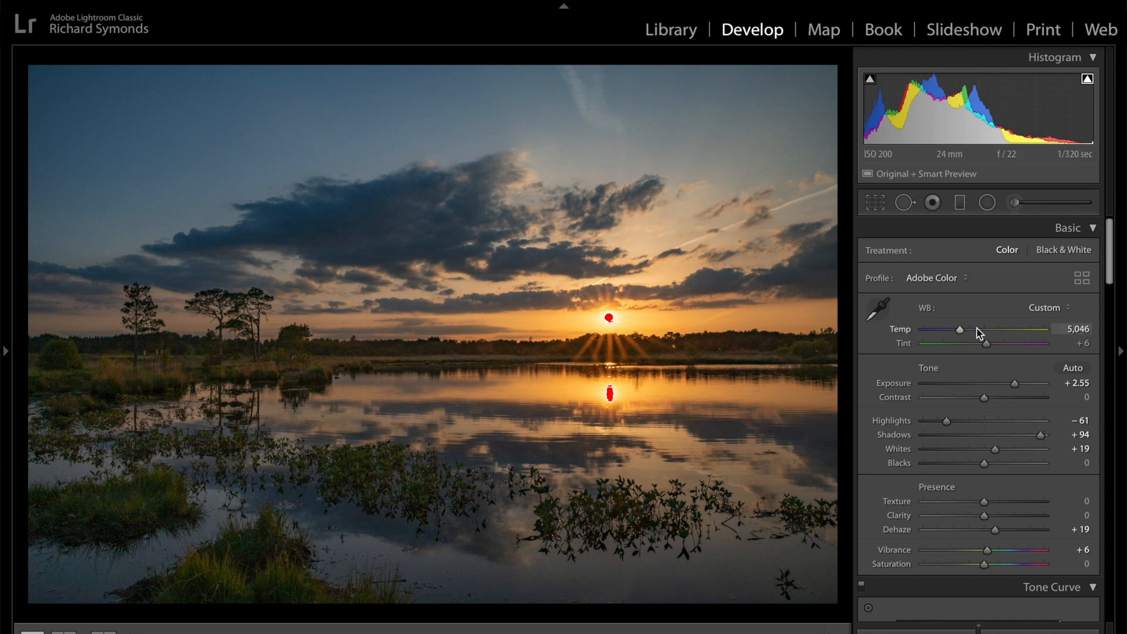
{"action": "left_click_drag", "start_coordinate": [963, 330], "coordinate": [966, 330]}
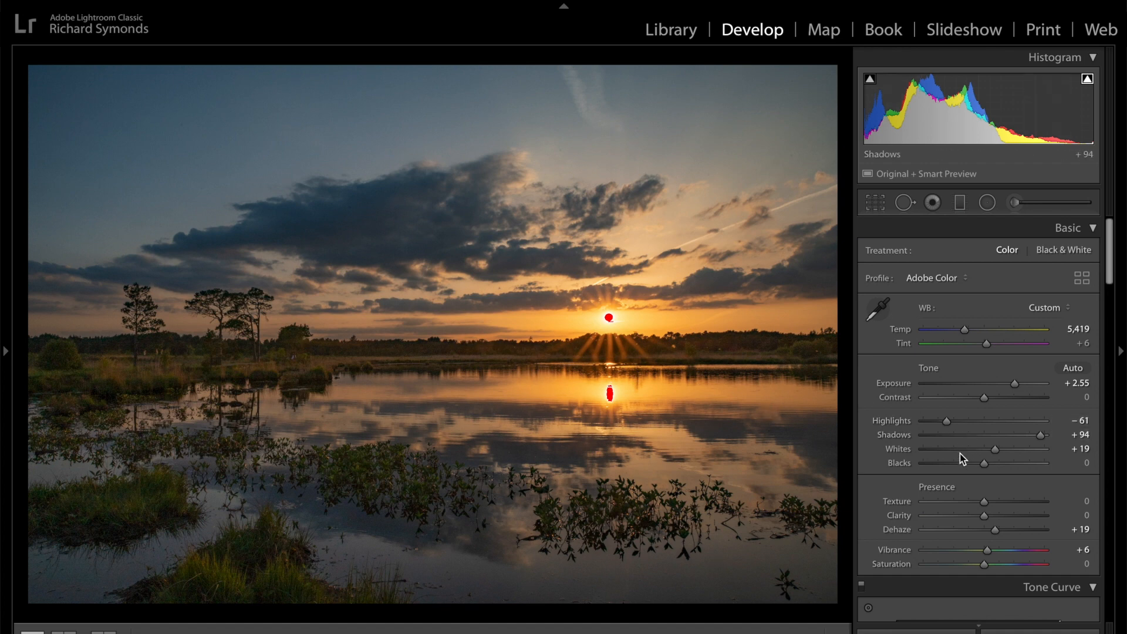
Examine the trees and dark vegetation on the left bank up close, then return to the full photo.
{"action": "scroll", "coordinate": [947, 473], "scroll_direction": "down", "scroll_amount": 2}
{"action": "scroll", "coordinate": [948, 473], "scroll_direction": "down", "scroll_amount": 3}
{"action": "scroll", "coordinate": [947, 436], "scroll_direction": "up", "scroll_amount": 2}
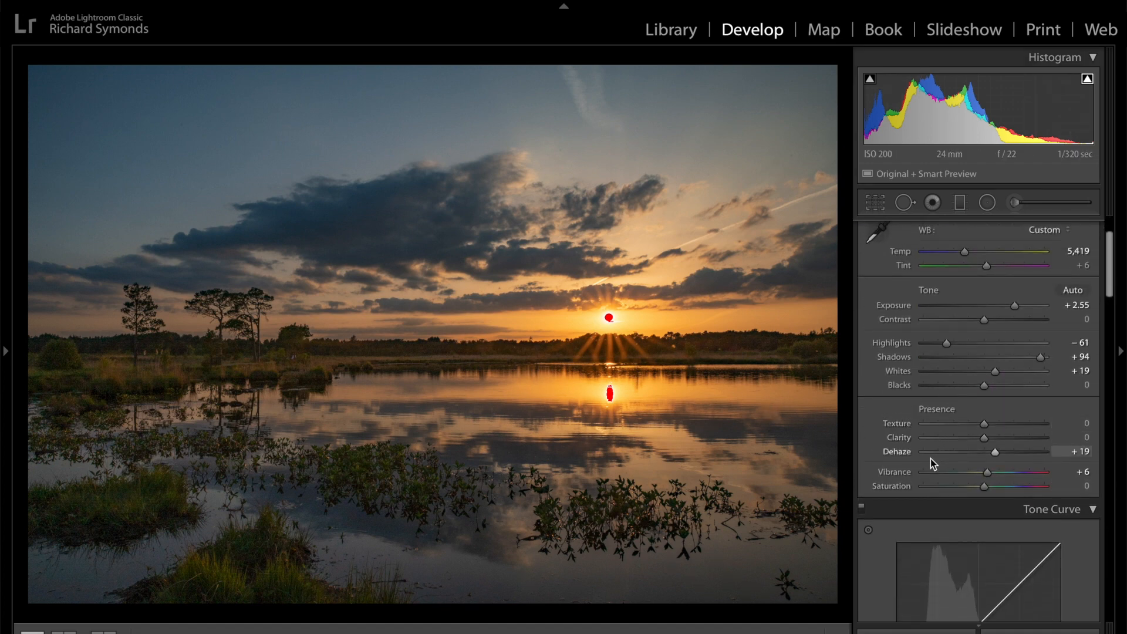
{"action": "scroll", "coordinate": [932, 462], "scroll_direction": "down", "scroll_amount": 2}
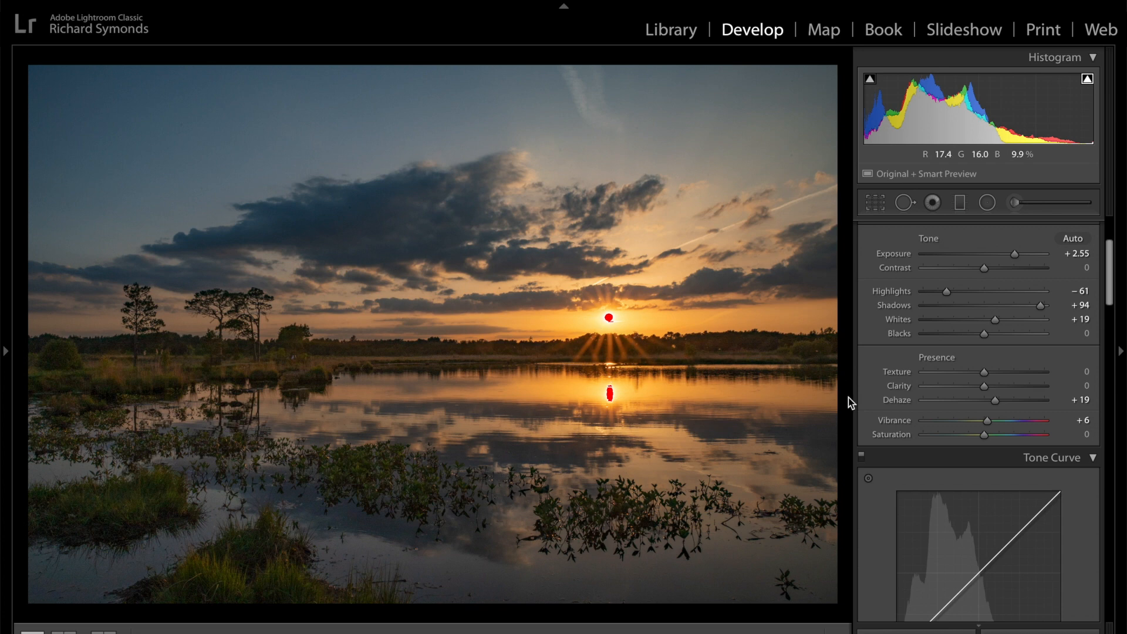
{"action": "scroll", "coordinate": [949, 493], "scroll_direction": "down", "scroll_amount": 3}
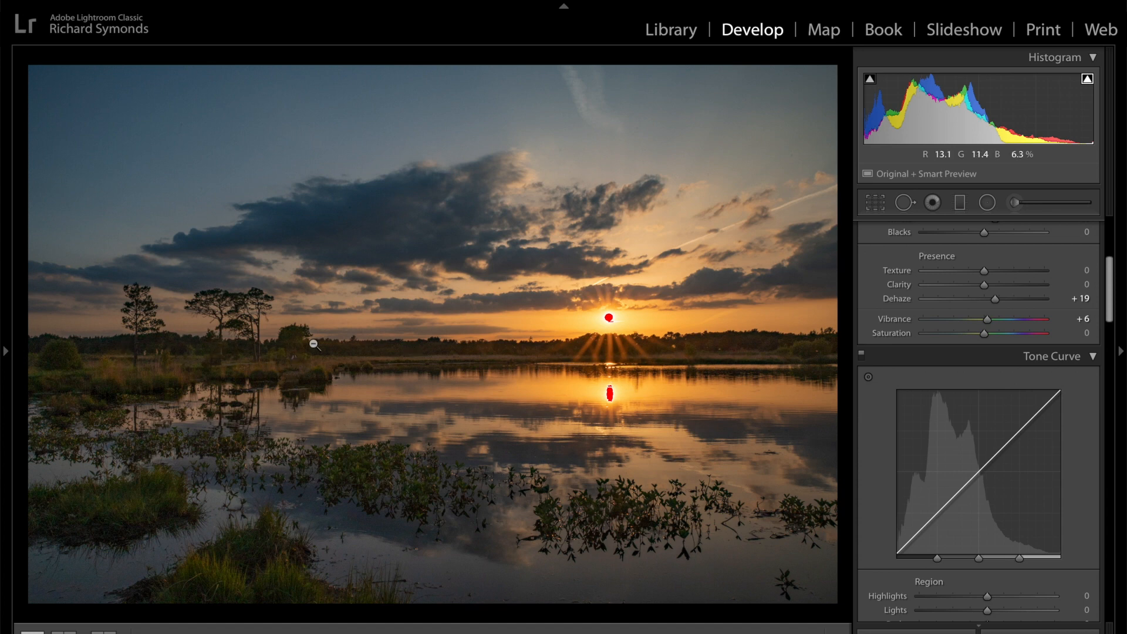
{"action": "left_click", "coordinate": [170, 342]}
{"action": "left_click", "coordinate": [231, 338]}
{"action": "left_click", "coordinate": [231, 339]}
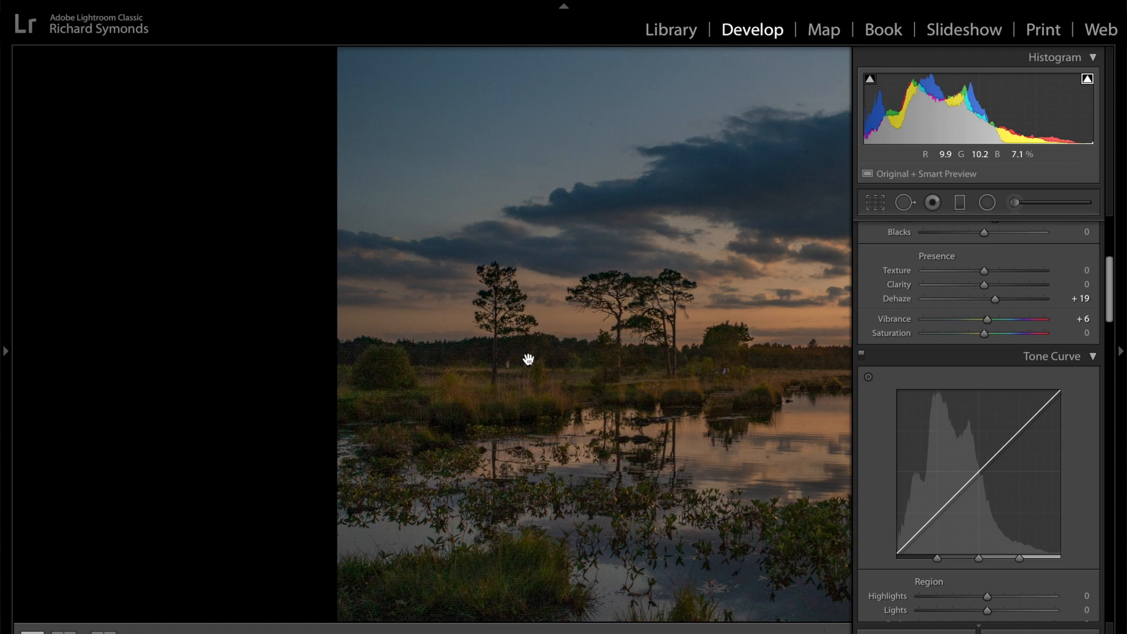
{"action": "left_click", "coordinate": [702, 359]}
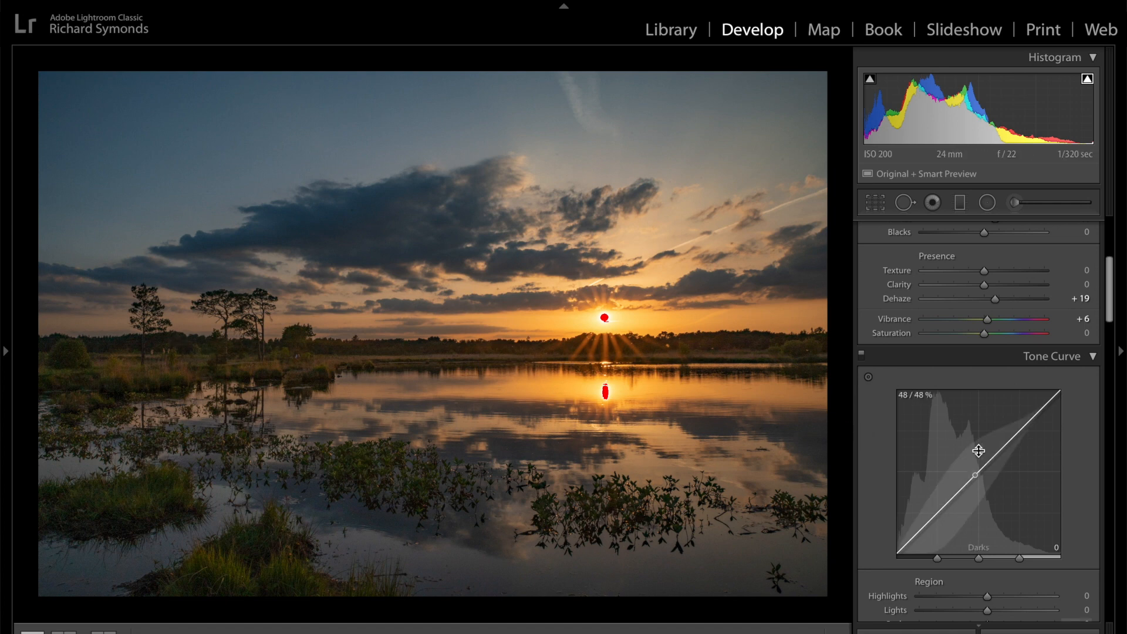
Apply luminance noise reduction of 25 to the photo.
{"action": "scroll", "coordinate": [980, 476], "scroll_direction": "down", "scroll_amount": 4}
{"action": "scroll", "coordinate": [980, 476], "scroll_direction": "down", "scroll_amount": 8}
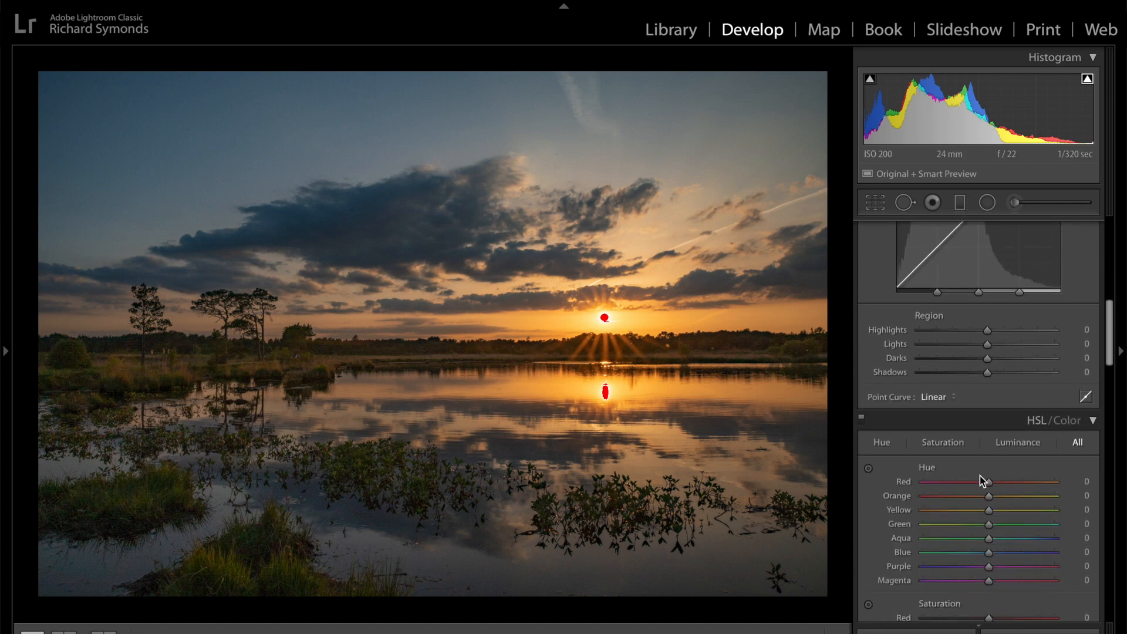
{"action": "scroll", "coordinate": [980, 476], "scroll_direction": "down", "scroll_amount": 7}
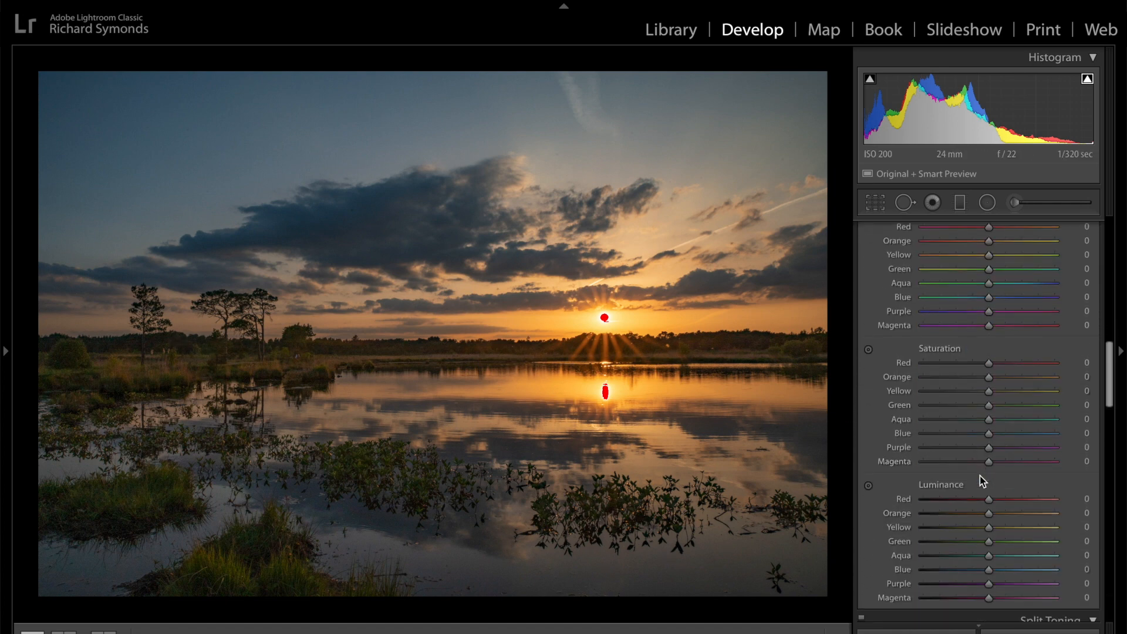
{"action": "scroll", "coordinate": [981, 475], "scroll_direction": "down", "scroll_amount": 10}
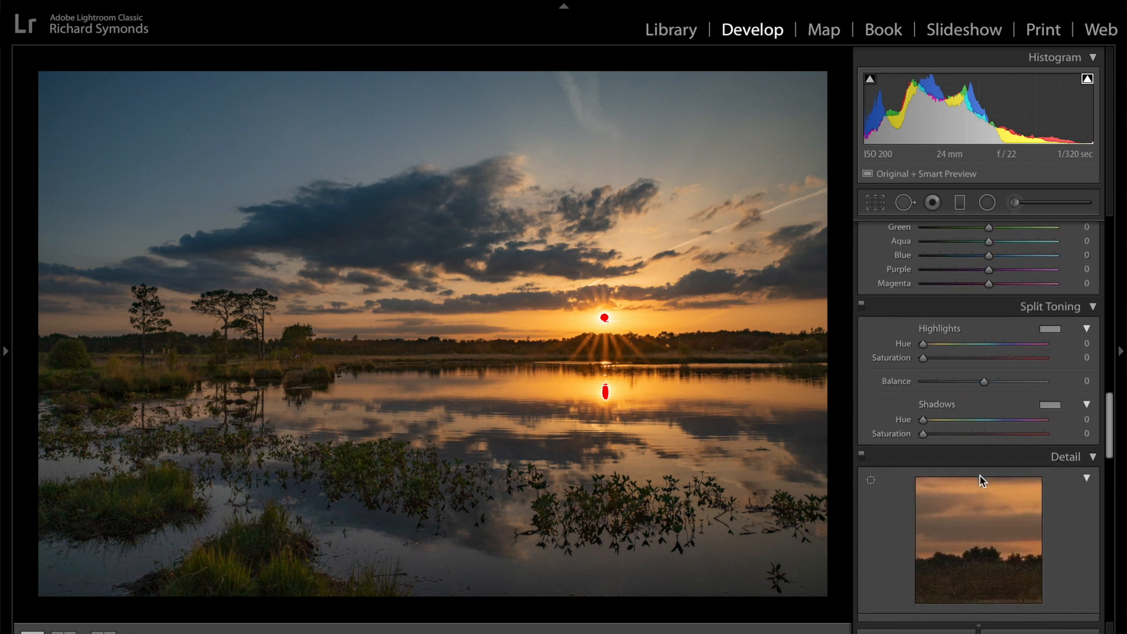
{"action": "scroll", "coordinate": [980, 477], "scroll_direction": "down", "scroll_amount": 1}
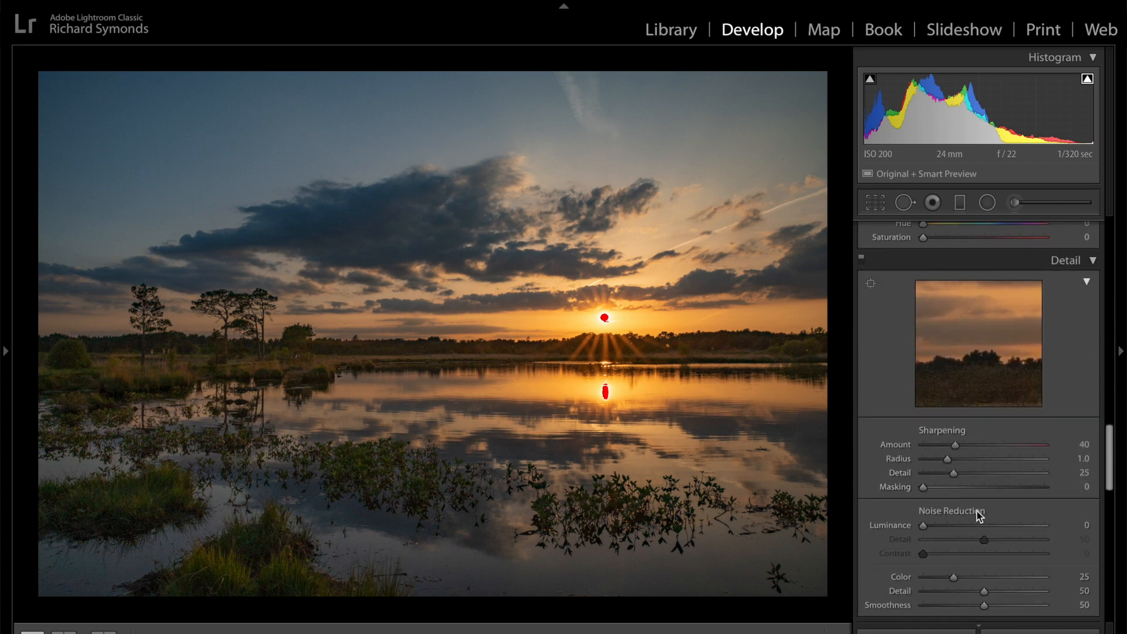
{"action": "left_click", "coordinate": [941, 526]}
{"action": "left_click_drag", "start_coordinate": [941, 526], "coordinate": [954, 525]}
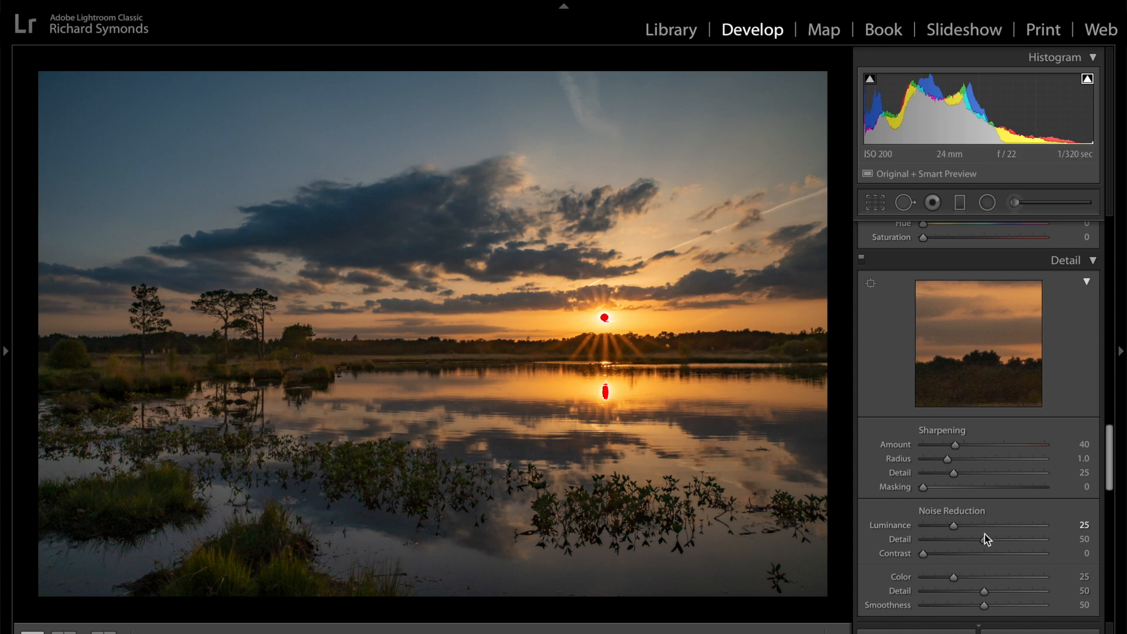
Set the luminance of the orange tones to +1 in the HSL colour adjustments.
{"action": "scroll", "coordinate": [1007, 508], "scroll_direction": "up", "scroll_amount": 3}
{"action": "scroll", "coordinate": [1006, 504], "scroll_direction": "up", "scroll_amount": 10}
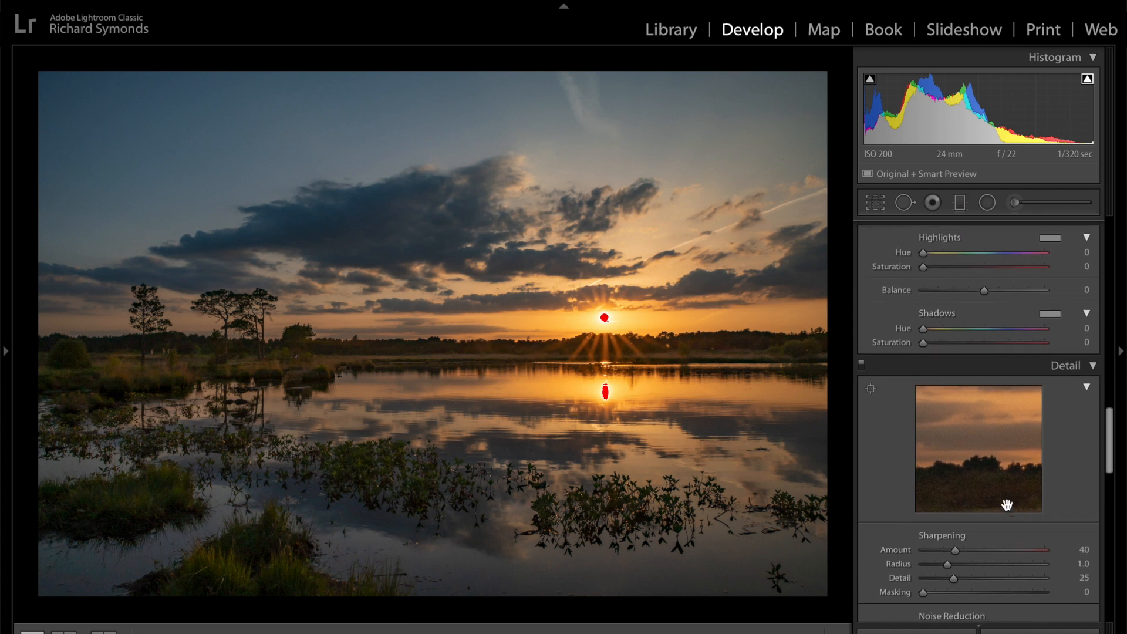
{"action": "scroll", "coordinate": [1006, 505], "scroll_direction": "up", "scroll_amount": 10}
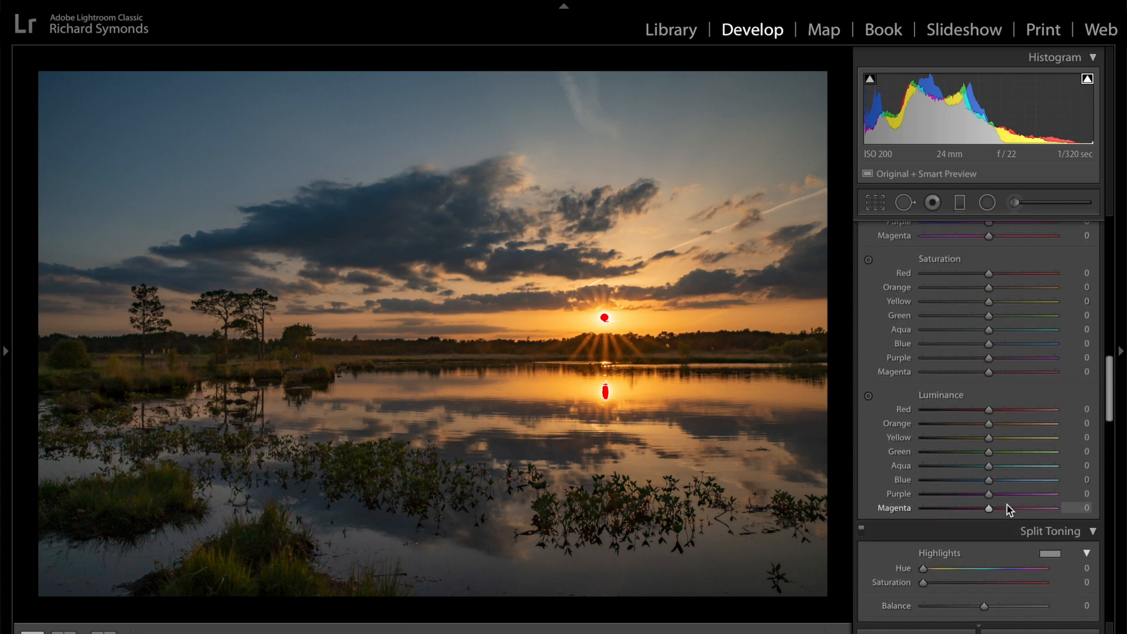
{"action": "scroll", "coordinate": [1002, 499], "scroll_direction": "down", "scroll_amount": 5}
{"action": "scroll", "coordinate": [1002, 499], "scroll_direction": "down", "scroll_amount": 3}
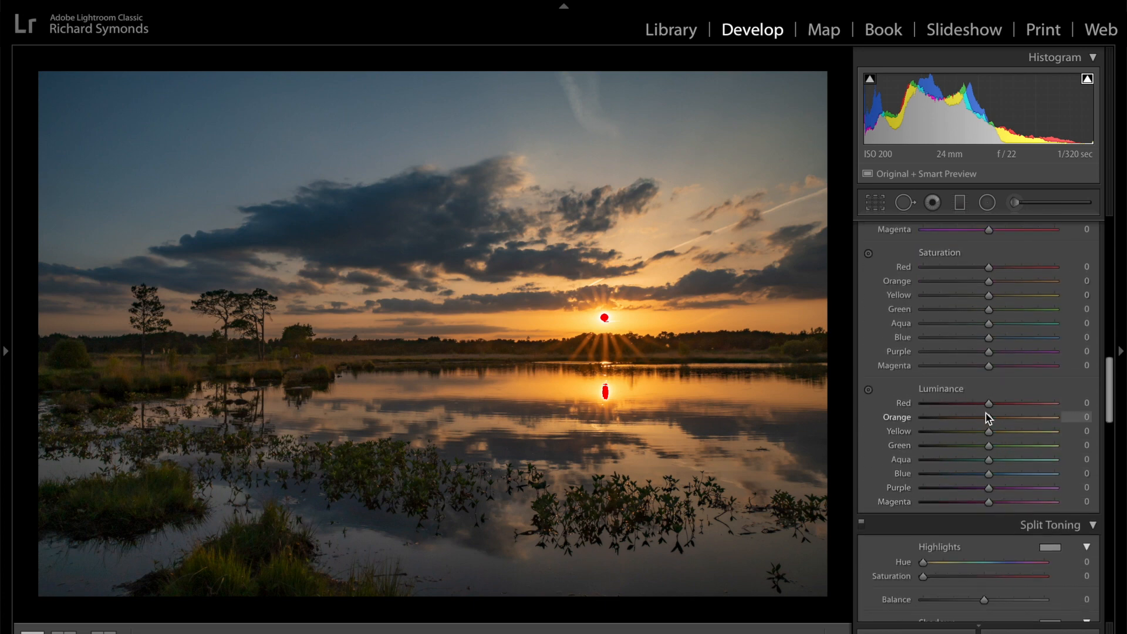
{"action": "mouse_move", "coordinate": [990, 418]}
{"action": "left_mouse_down"}
{"action": "mouse_move", "coordinate": [1047, 422]}
{"action": "mouse_move", "coordinate": [921, 415]}
{"action": "mouse_move", "coordinate": [988, 417]}
{"action": "left_mouse_up"}
{"action": "left_click_drag", "start_coordinate": [989, 420], "coordinate": [989, 420]}
{"action": "scroll", "coordinate": [995, 346], "scroll_direction": "up", "scroll_amount": 1}
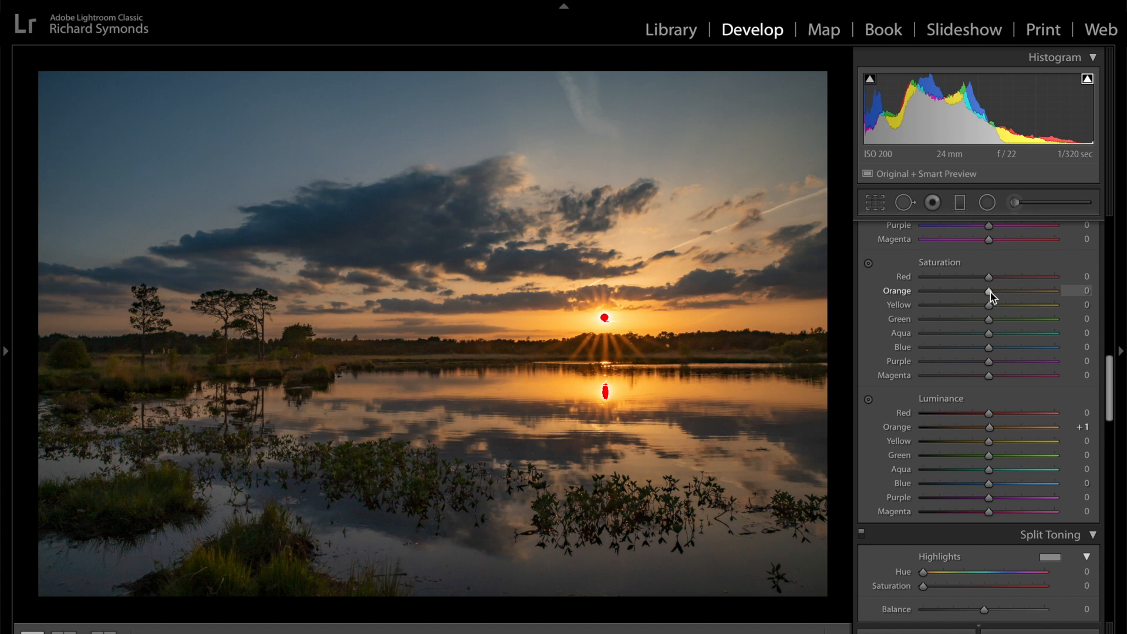
Set the saturation of the orange tones to +5 and the luminance of the green tones to +8.
{"action": "left_click_drag", "start_coordinate": [990, 294], "coordinate": [992, 292]}
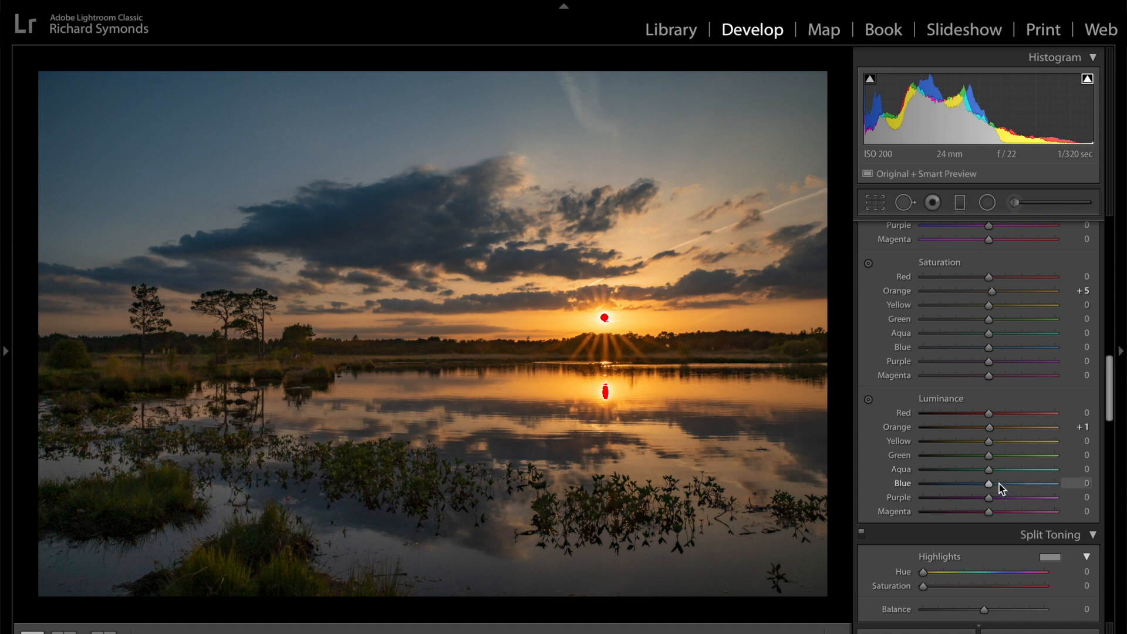
{"action": "left_click_drag", "start_coordinate": [990, 457], "coordinate": [991, 458]}
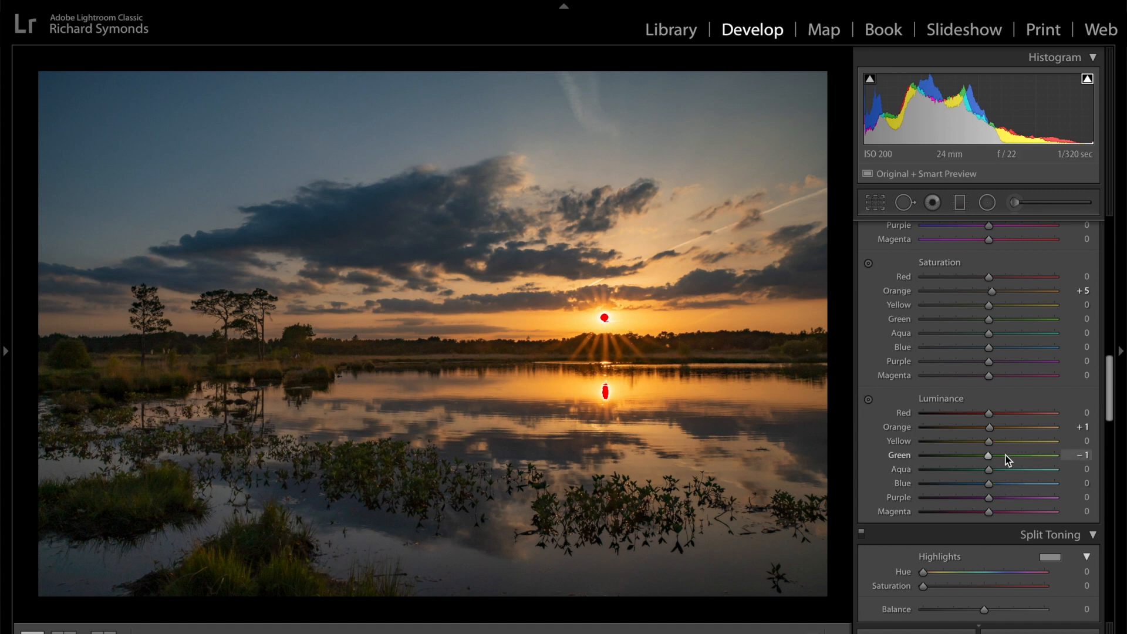
{"action": "mouse_move", "coordinate": [990, 456]}
{"action": "left_mouse_down"}
{"action": "mouse_move", "coordinate": [1047, 455]}
{"action": "mouse_move", "coordinate": [928, 452]}
{"action": "mouse_move", "coordinate": [1047, 465]}
{"action": "mouse_move", "coordinate": [945, 451]}
{"action": "mouse_move", "coordinate": [995, 462]}
{"action": "left_mouse_up"}
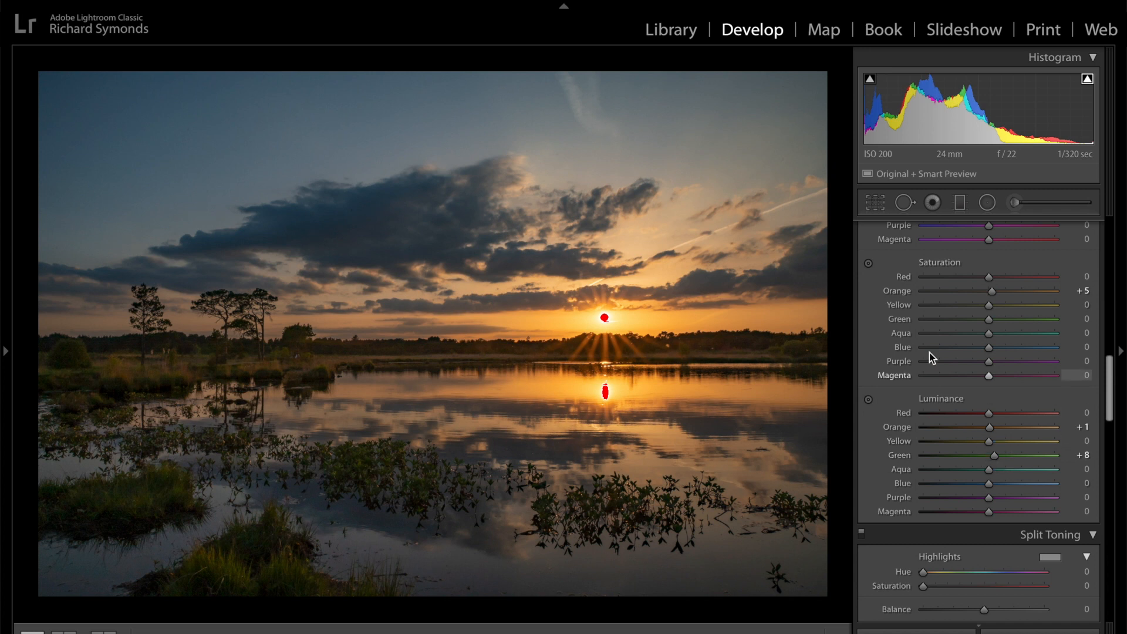
Raise the photo's overall exposure to +2.60 and the whites to +37 in the basic adjustments.
{"action": "scroll", "coordinate": [931, 356], "scroll_direction": "up", "scroll_amount": 6}
{"action": "scroll", "coordinate": [931, 356], "scroll_direction": "up", "scroll_amount": 10}
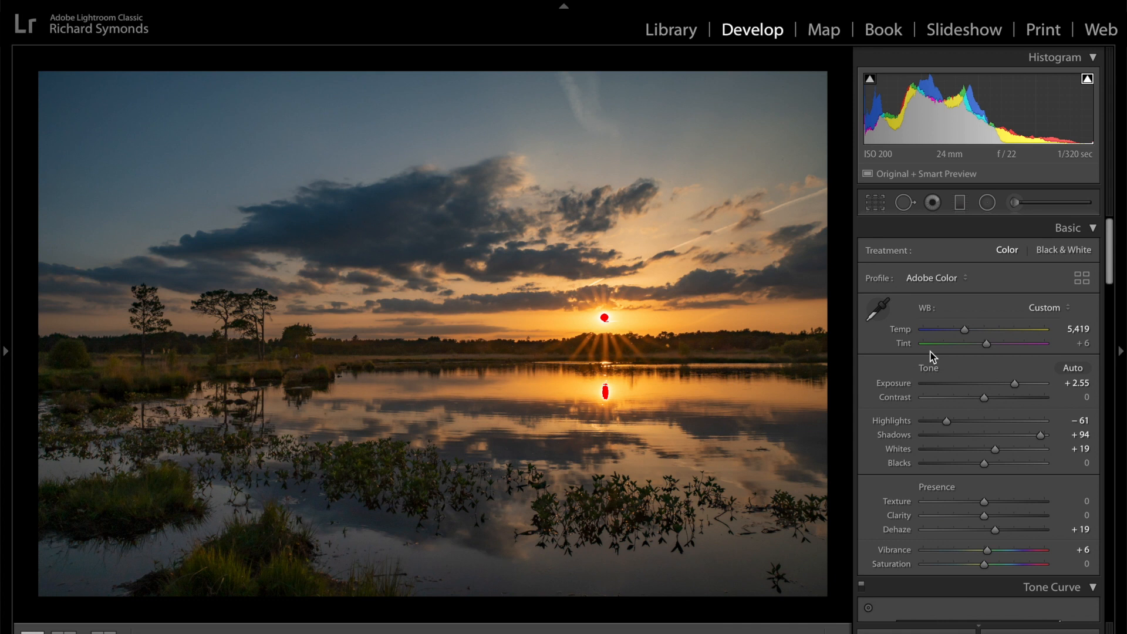
{"action": "left_click_drag", "start_coordinate": [1014, 385], "coordinate": [1015, 385]}
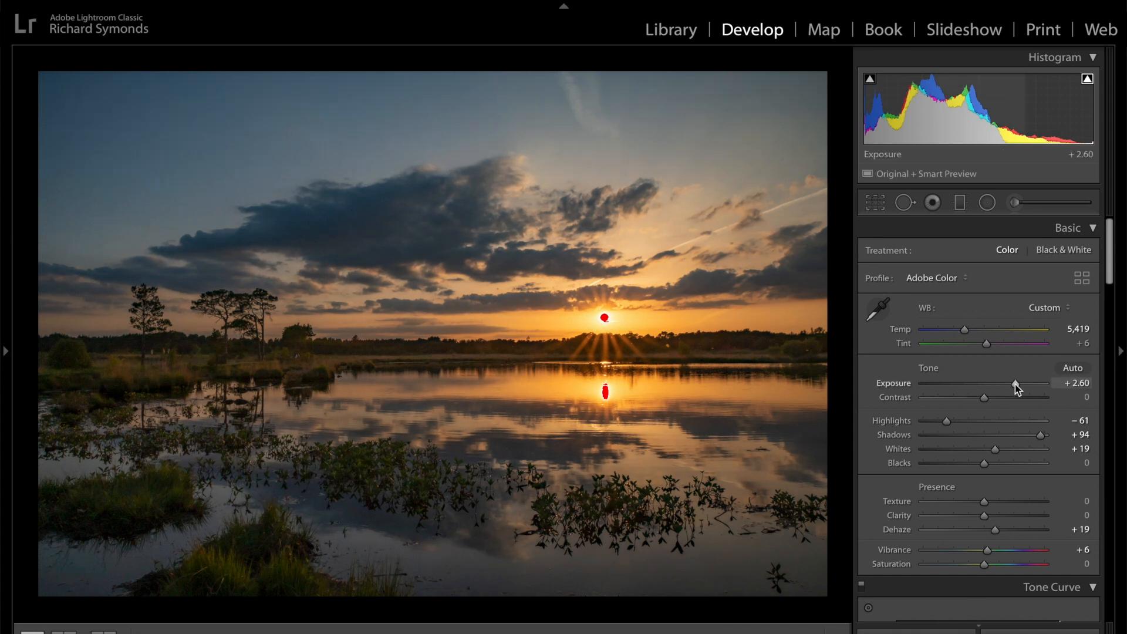
{"action": "mouse_move", "coordinate": [998, 452]}
{"action": "left_mouse_down"}
{"action": "mouse_move", "coordinate": [1008, 453]}
{"action": "mouse_move", "coordinate": [984, 451]}
{"action": "mouse_move", "coordinate": [1008, 449]}
{"action": "left_mouse_up"}
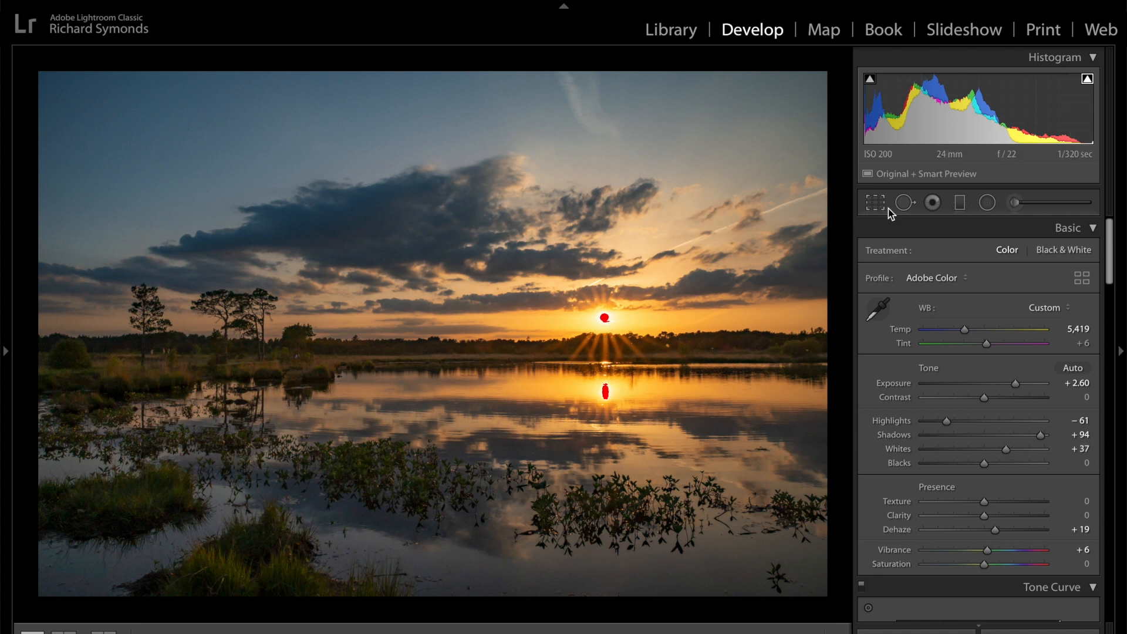
Paint the sun and its reflection with a size 4.0 adjustment brush, all effects reset and highlights at −29.
{"action": "left_click", "coordinate": [1016, 203]}
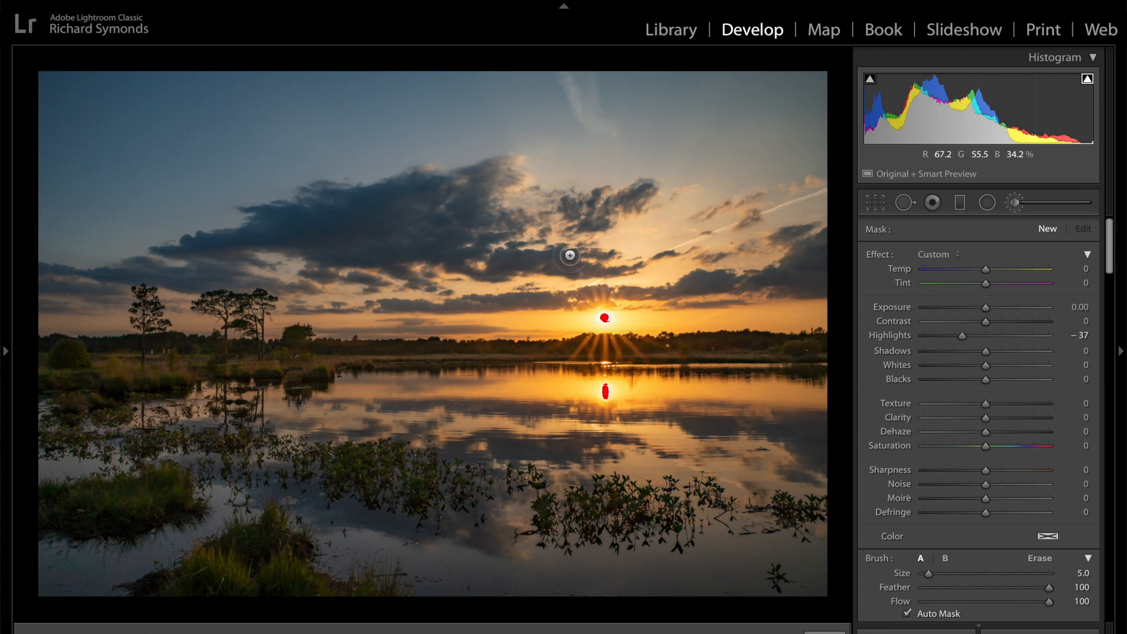
{"action": "scroll", "coordinate": [650, 148], "scroll_direction": "up", "scroll_amount": 1}
{"action": "scroll", "coordinate": [650, 148], "scroll_direction": "down", "scroll_amount": 2}
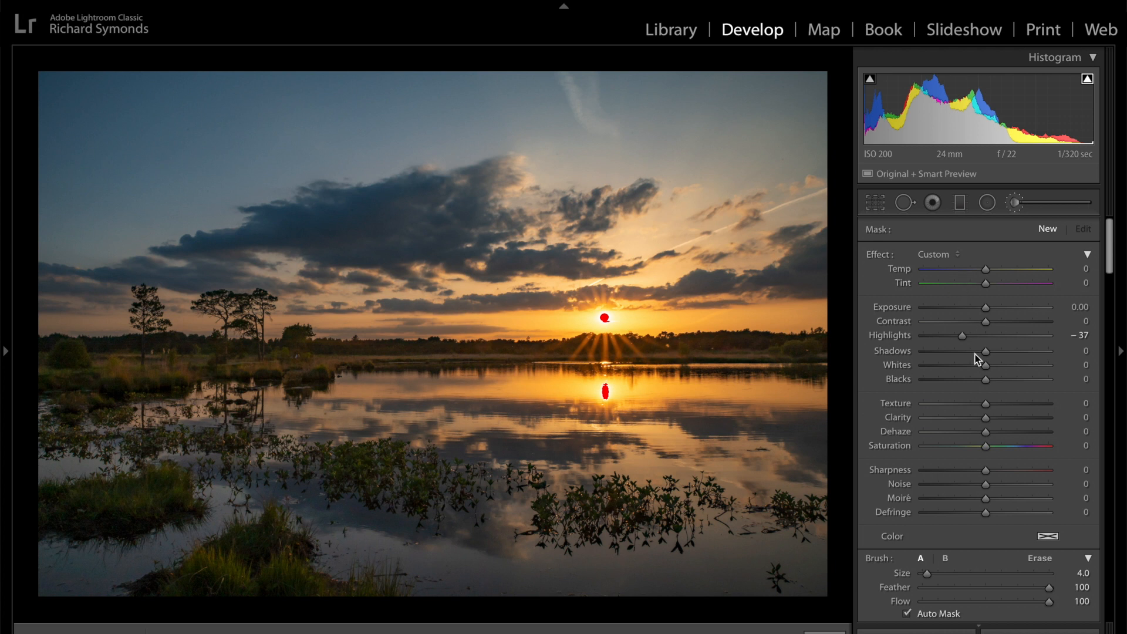
{"action": "double_click", "coordinate": [887, 256]}
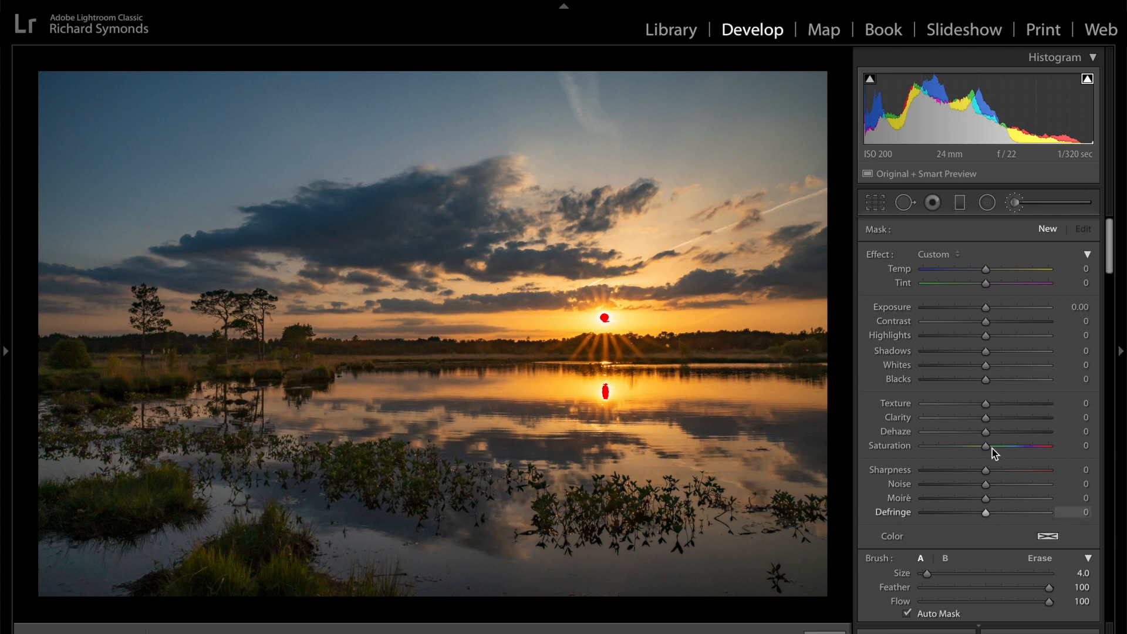
{"action": "left_click_drag", "start_coordinate": [985, 335], "coordinate": [969, 340]}
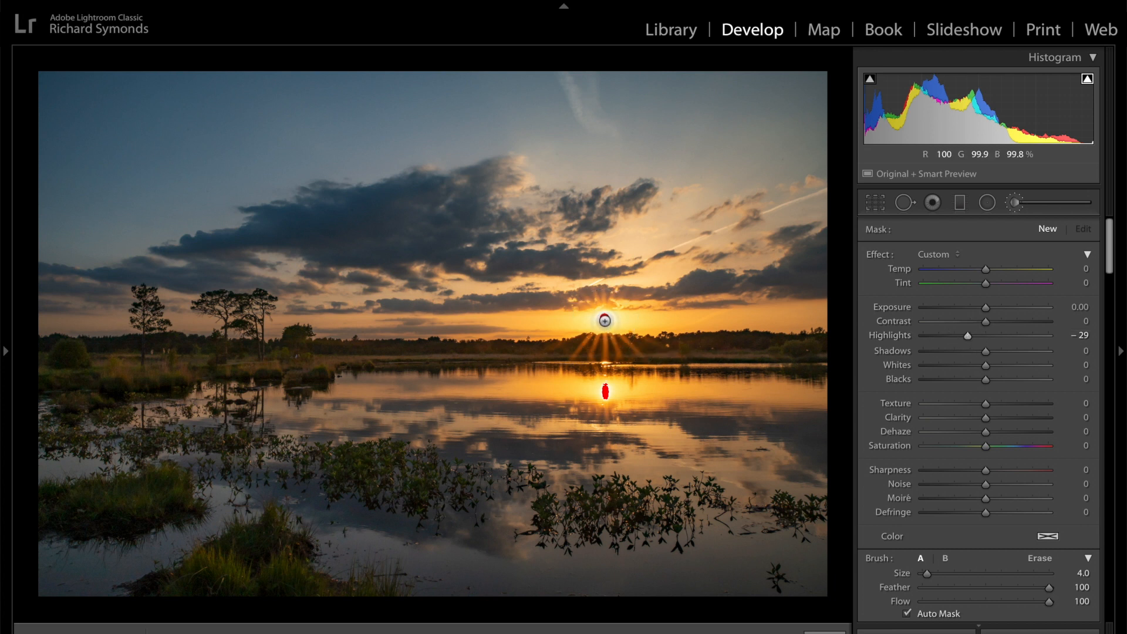
{"action": "left_click", "coordinate": [604, 321]}
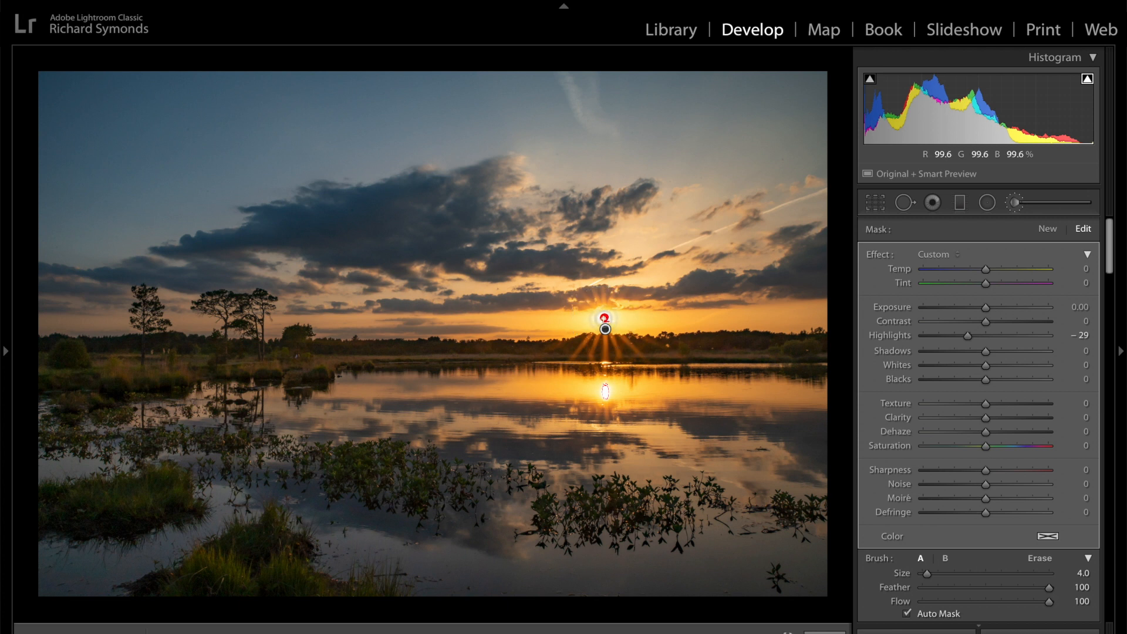
Set the highlights of the sun's brush mask to −21 and turn off the highlight clipping overlay.
{"action": "left_click", "coordinate": [968, 336]}
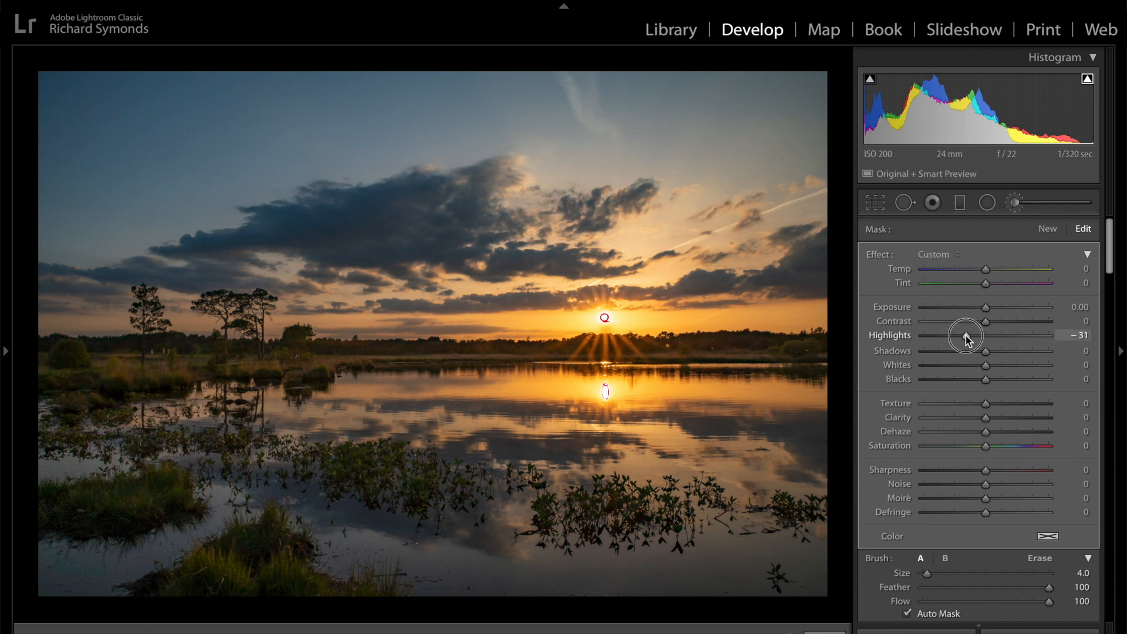
{"action": "mouse_move", "coordinate": [963, 336]}
{"action": "left_mouse_down"}
{"action": "mouse_move", "coordinate": [921, 338]}
{"action": "mouse_move", "coordinate": [966, 338]}
{"action": "left_mouse_up"}
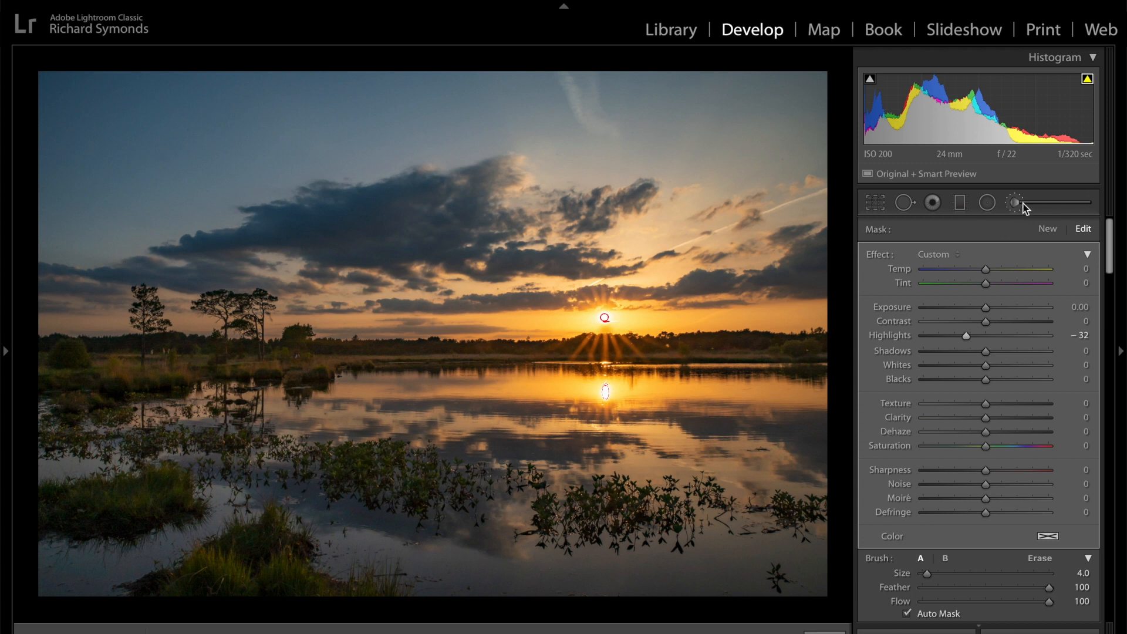
{"action": "left_click", "coordinate": [1089, 87]}
{"action": "left_click", "coordinate": [1089, 85]}
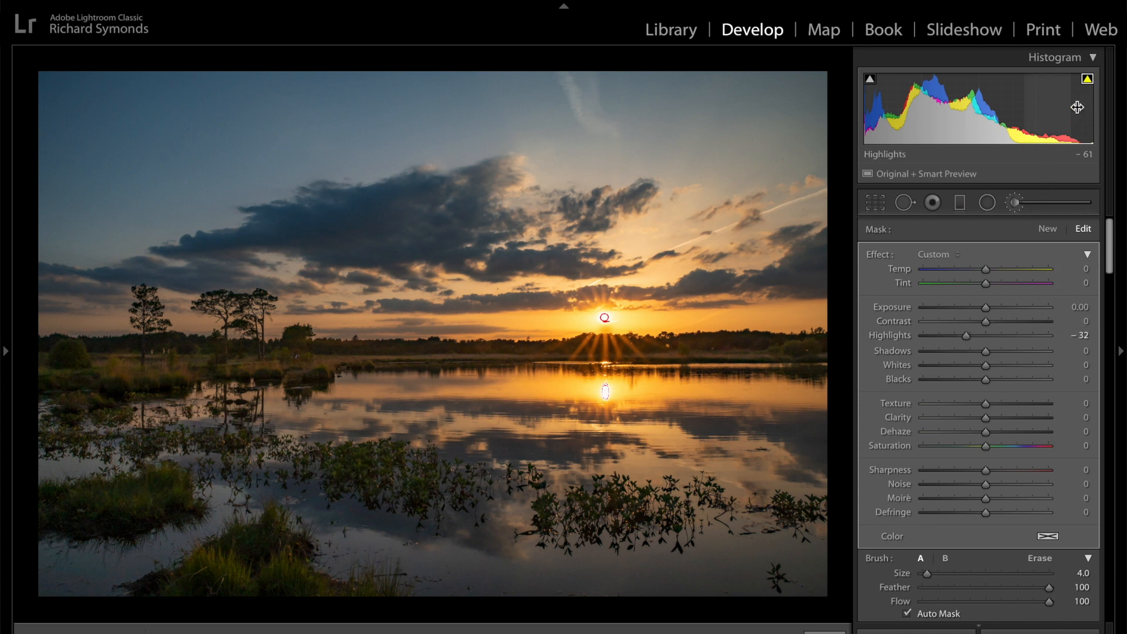
{"action": "left_click", "coordinate": [1088, 86]}
{"action": "left_click_drag", "start_coordinate": [966, 336], "coordinate": [971, 340]}
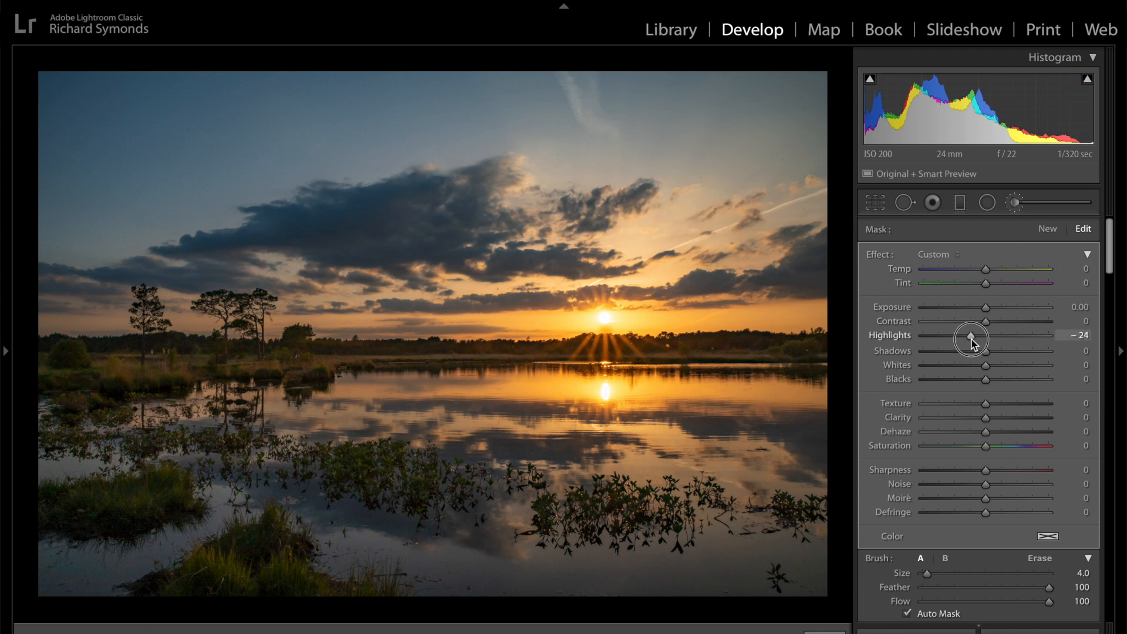
{"action": "left_click_drag", "start_coordinate": [973, 344], "coordinate": [973, 343]}
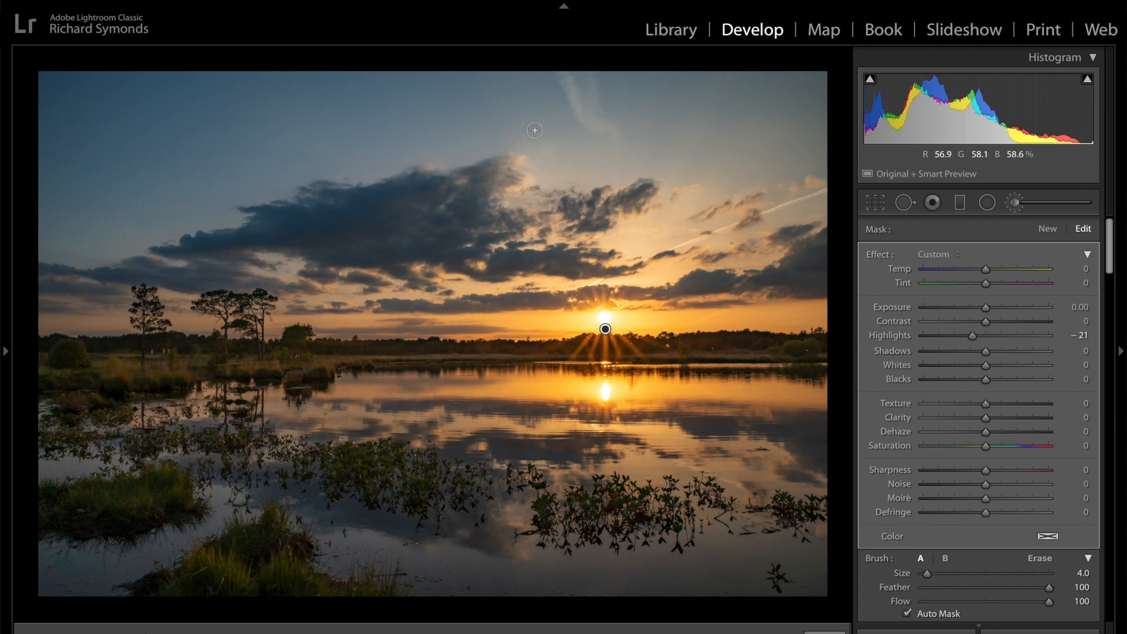
Clone out the dust spots across the sky with spot removal, using the spot visualisation view to find them, then close the tool.
{"action": "left_click", "coordinate": [908, 204]}
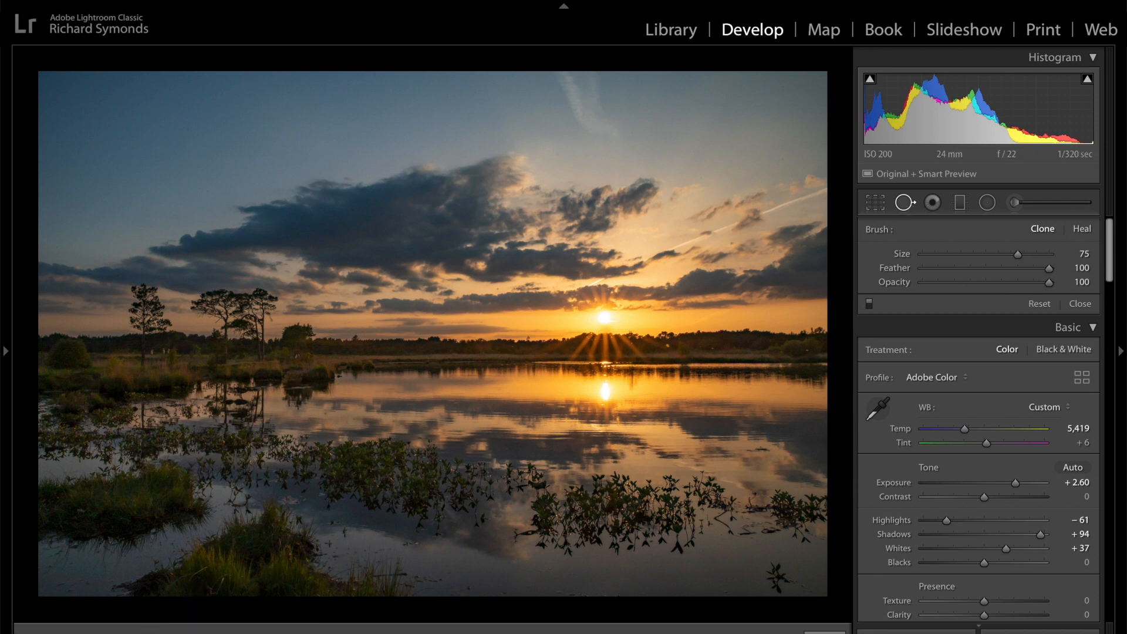
{"action": "key", "text": "a"}
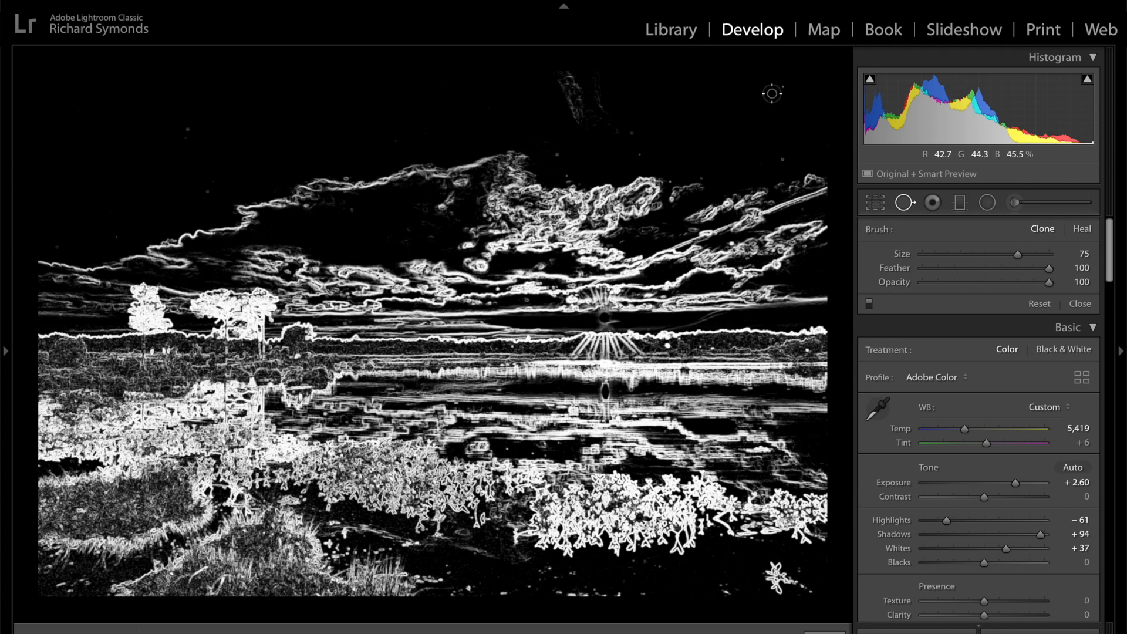
{"action": "left_click", "coordinate": [782, 88]}
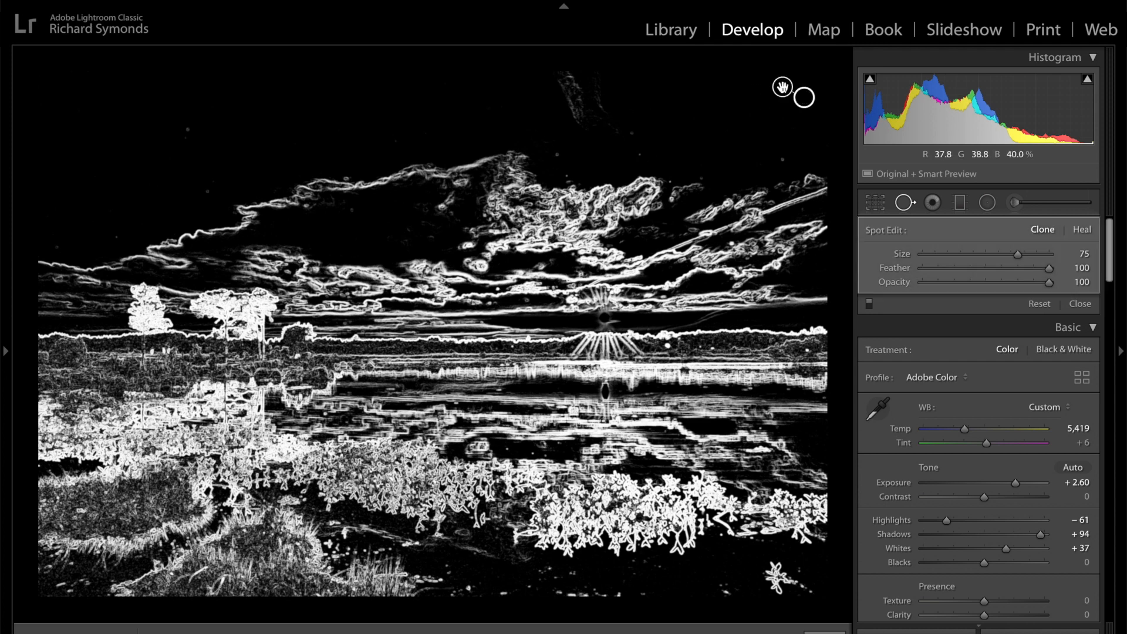
{"action": "left_click", "coordinate": [782, 157]}
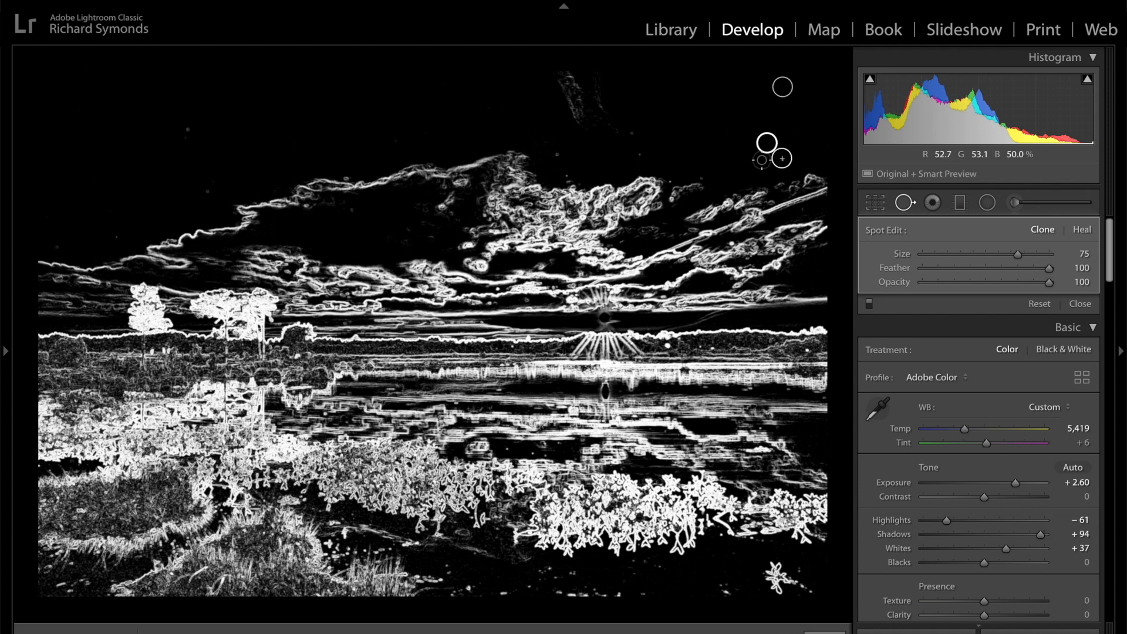
{"action": "left_click", "coordinate": [556, 156]}
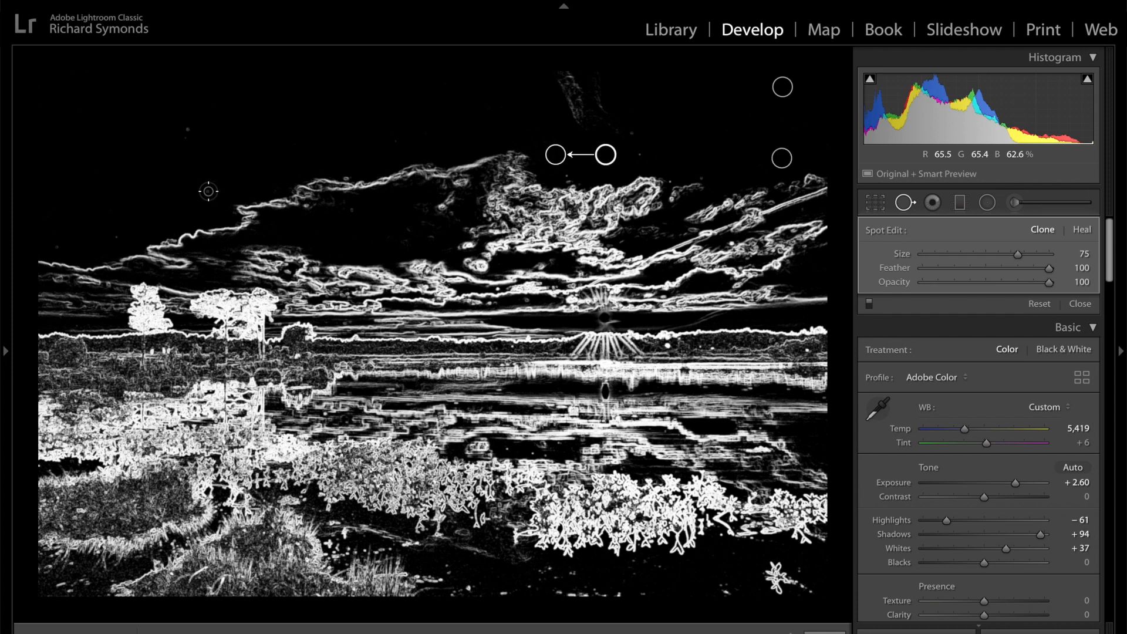
{"action": "left_click", "coordinate": [207, 191]}
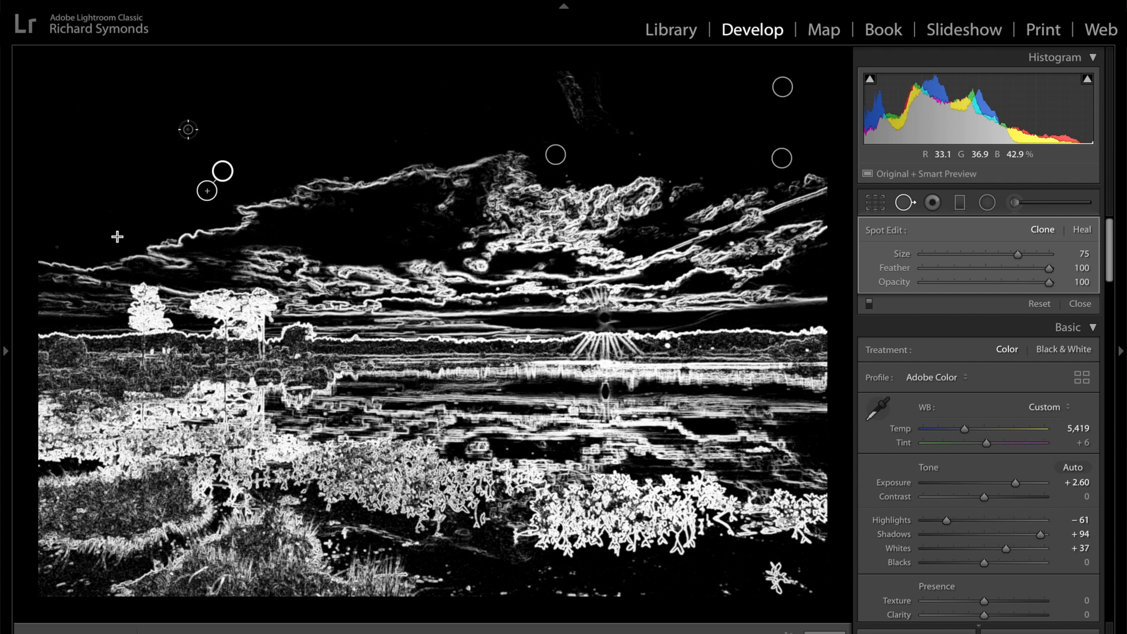
{"action": "left_click", "coordinate": [188, 129]}
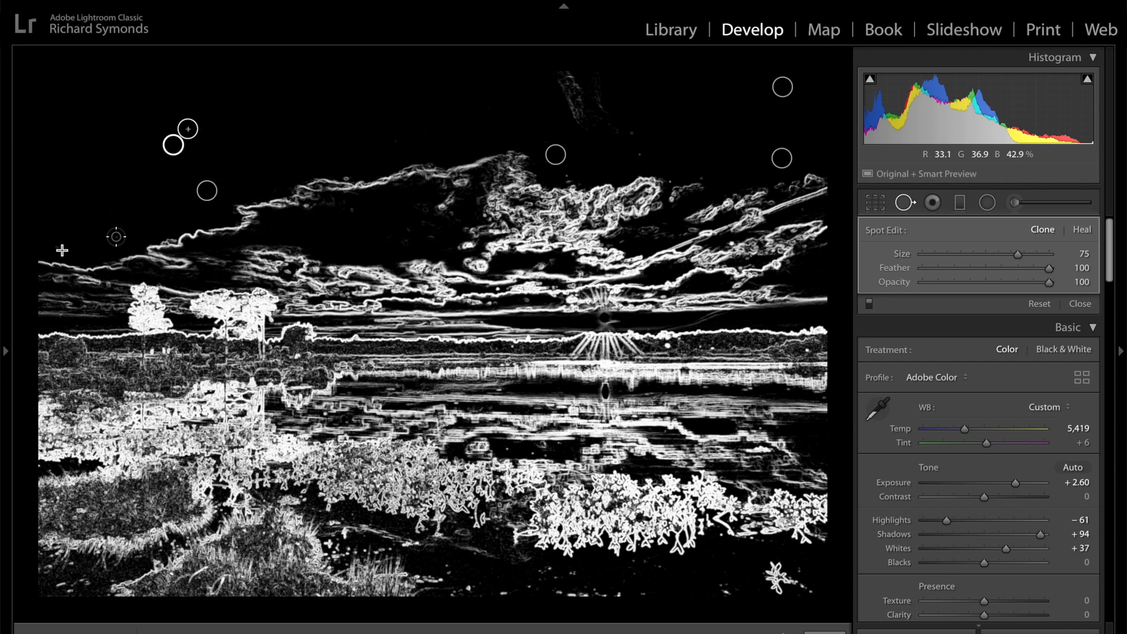
{"action": "left_click", "coordinate": [116, 236]}
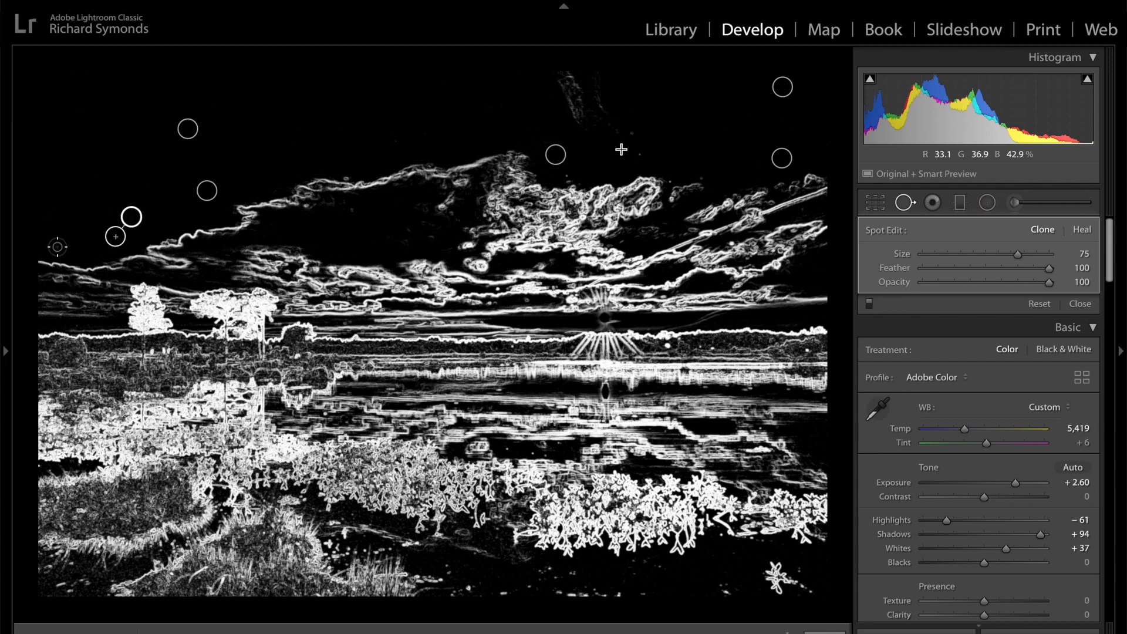
{"action": "left_click", "coordinate": [641, 156]}
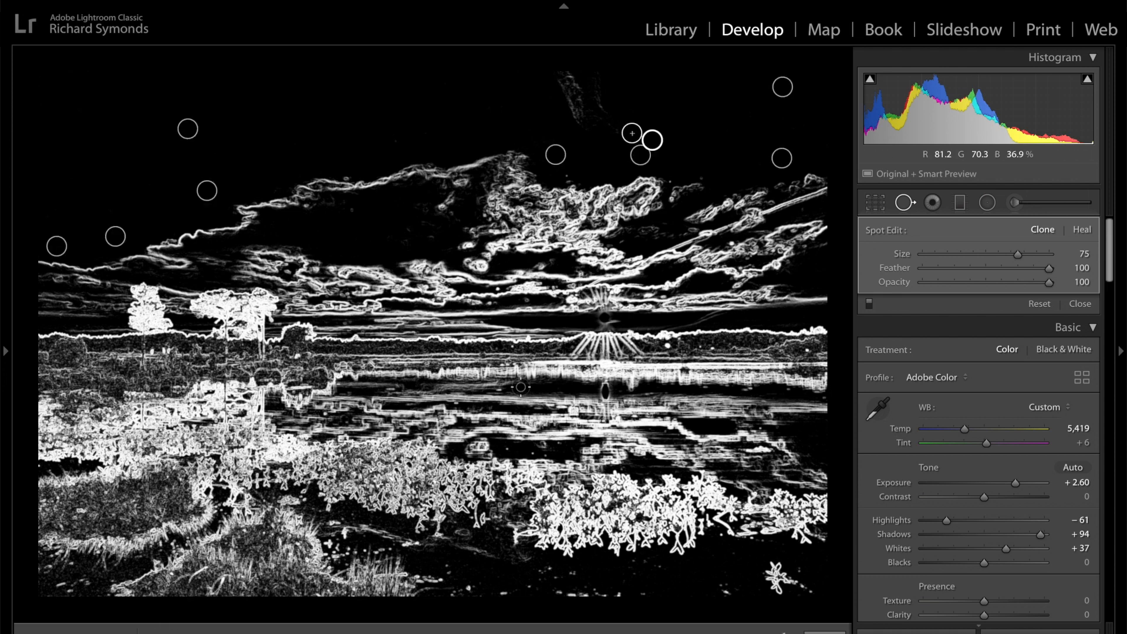
{"action": "key", "text": "a"}
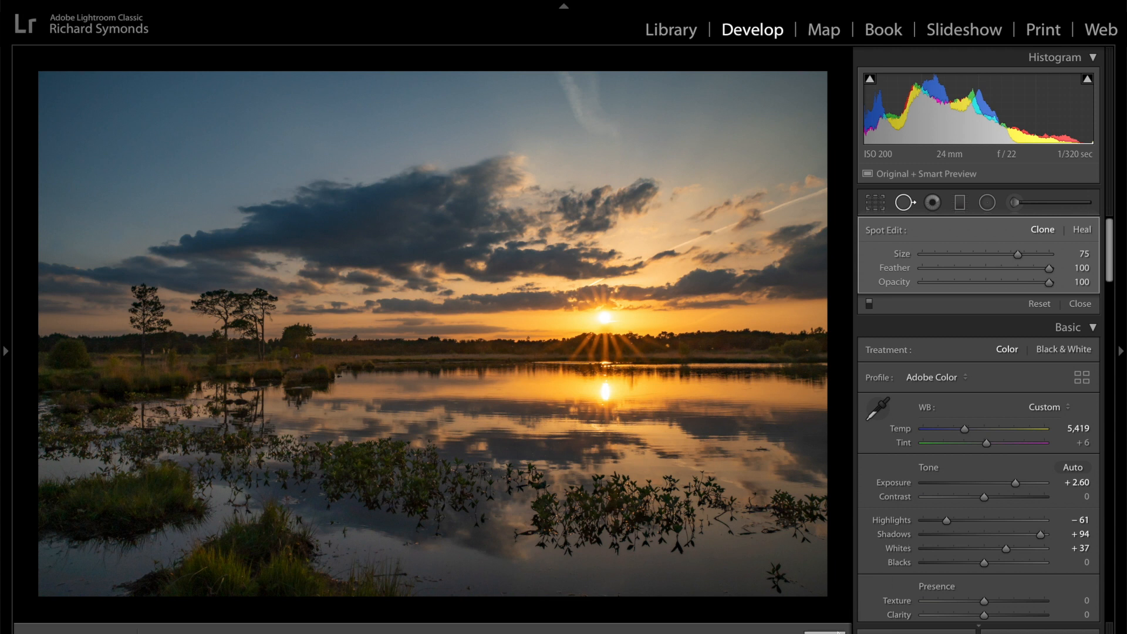
{"action": "key", "text": "q"}
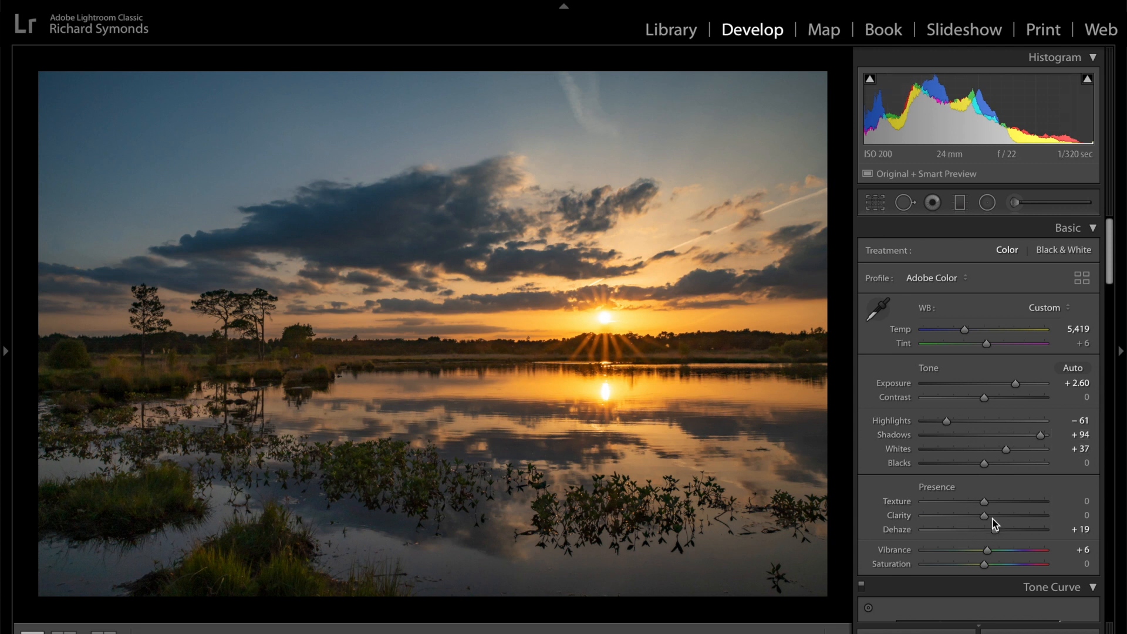
{"action": "scroll", "coordinate": [992, 535], "scroll_direction": "down", "scroll_amount": 4}
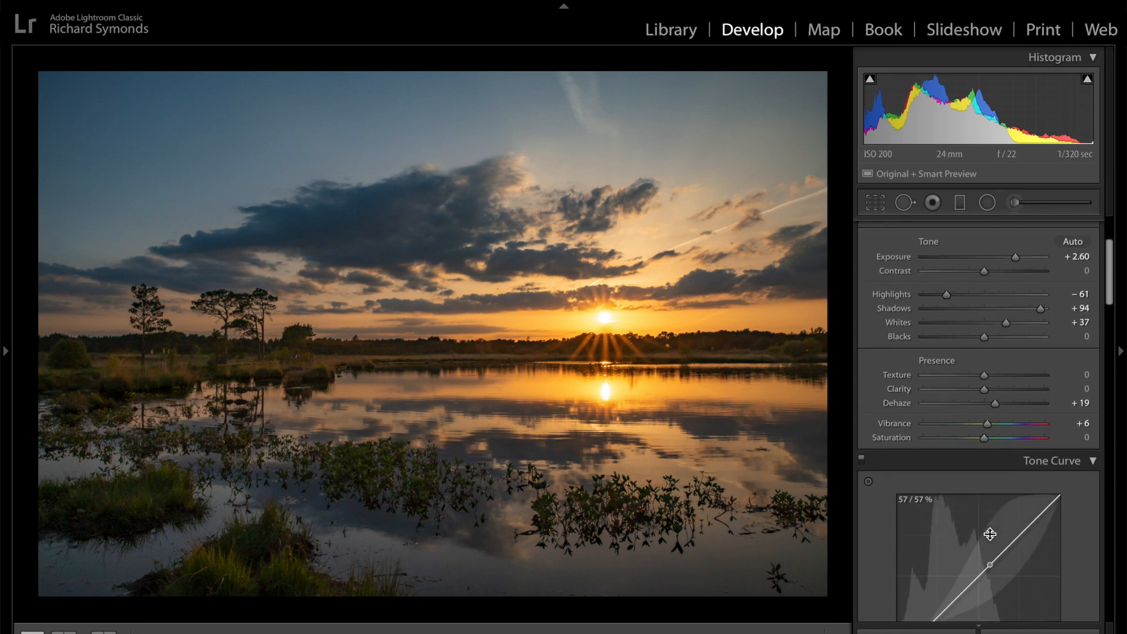
{"action": "scroll", "coordinate": [990, 534], "scroll_direction": "up", "scroll_amount": 4}
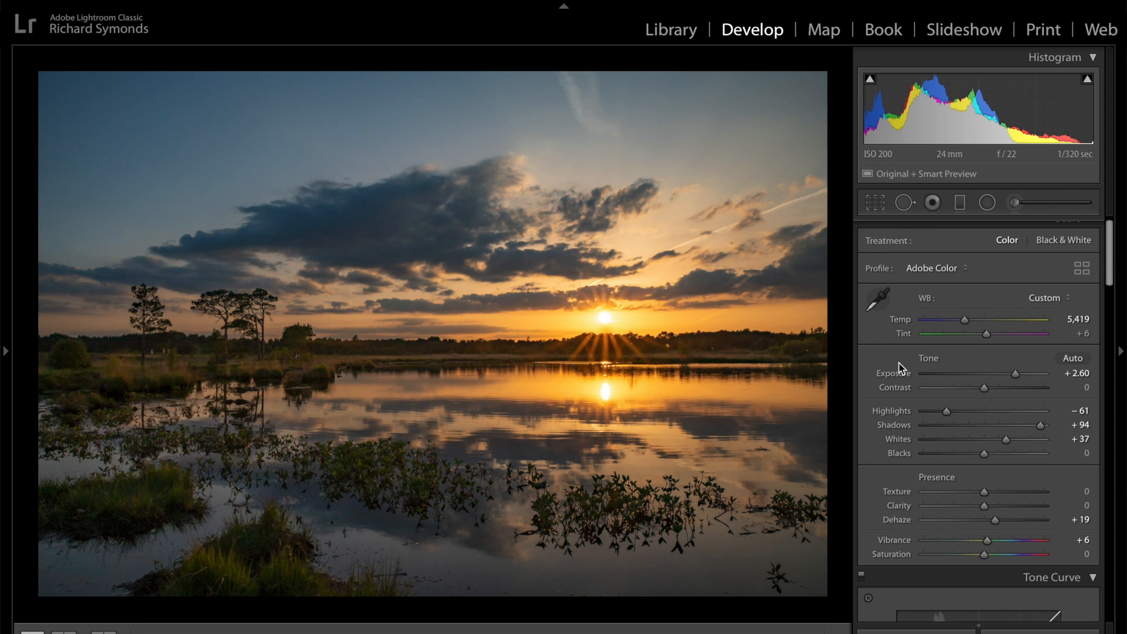
{"action": "mouse_move", "coordinate": [564, 632]}
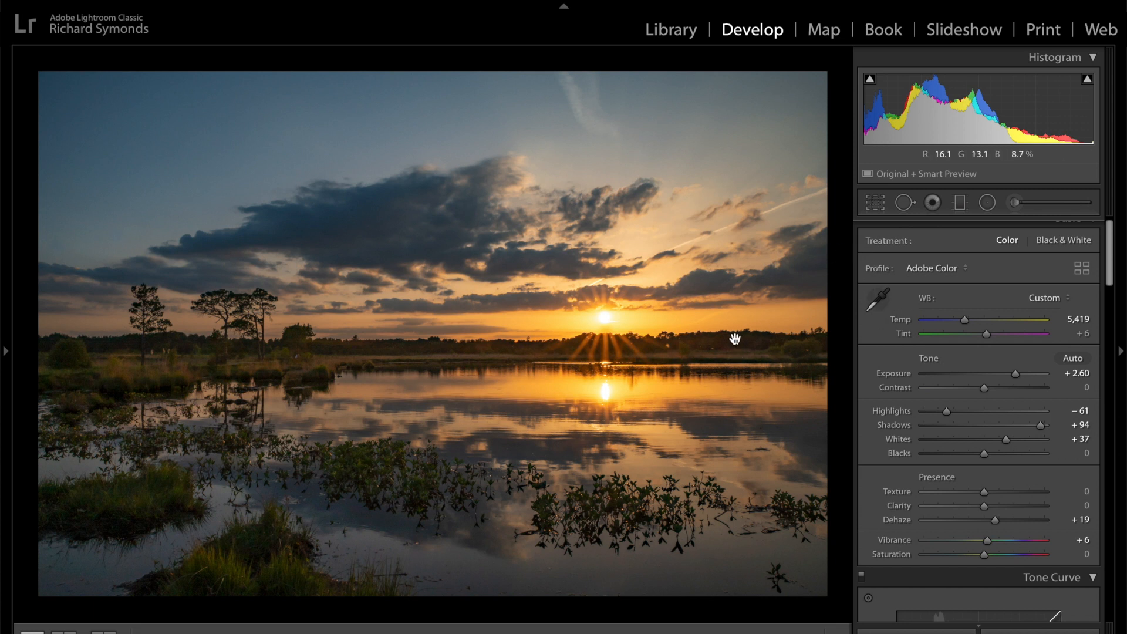
Add a graduated filter rising over the lake foreground, with effects reset, exposure at 0.16 and temperature at −8.
{"action": "left_click", "coordinate": [961, 203]}
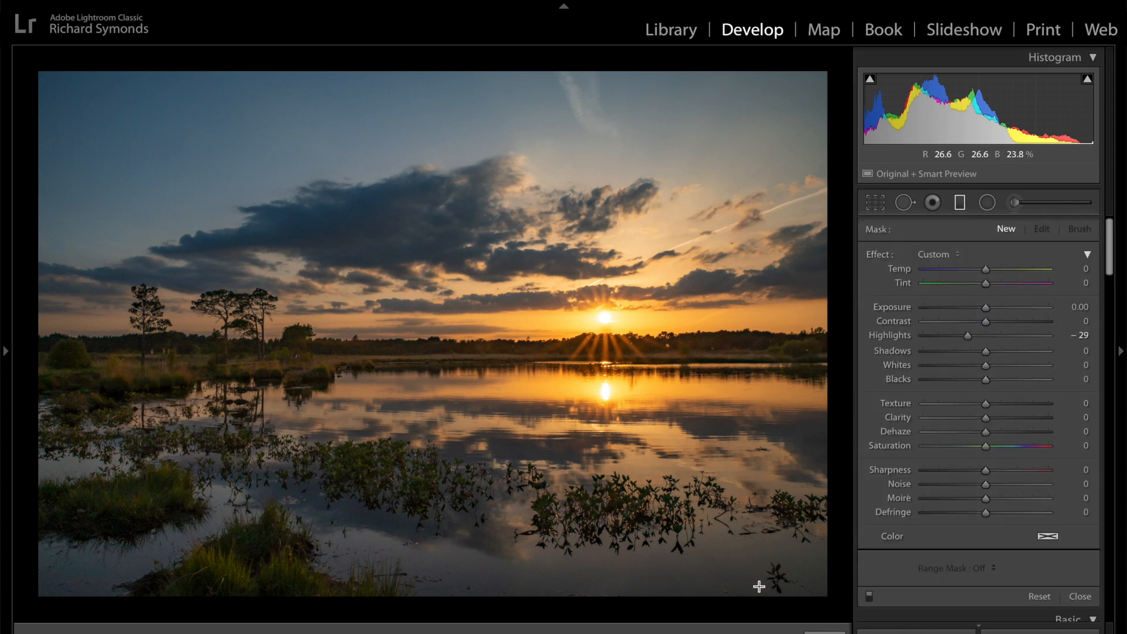
{"action": "left_click_drag", "start_coordinate": [776, 602], "coordinate": [775, 420]}
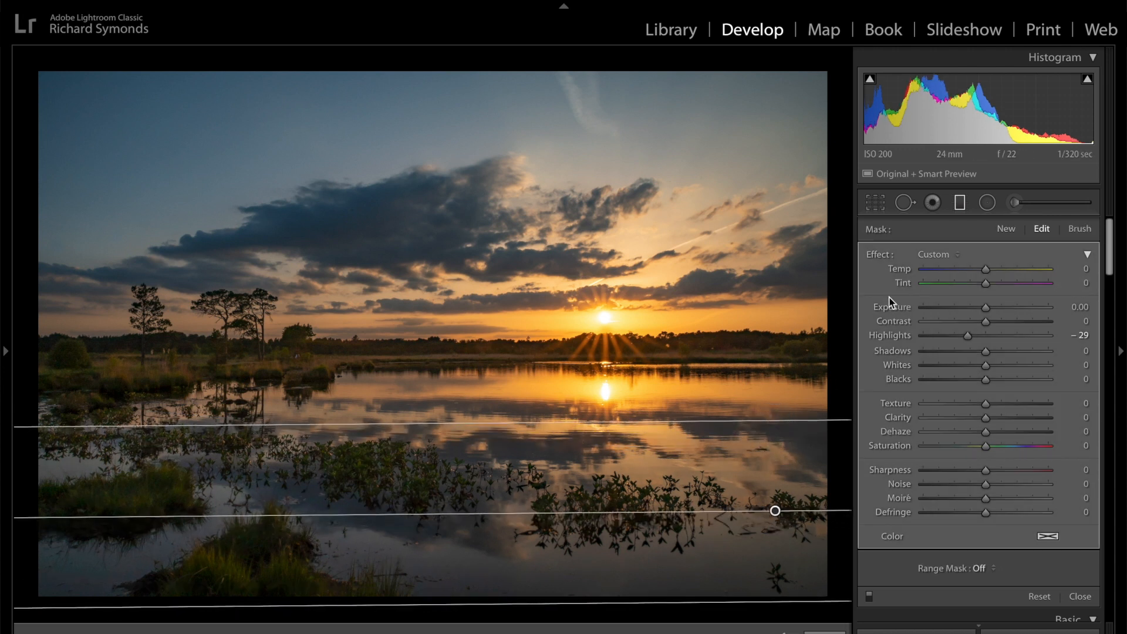
{"action": "double_click", "coordinate": [883, 254]}
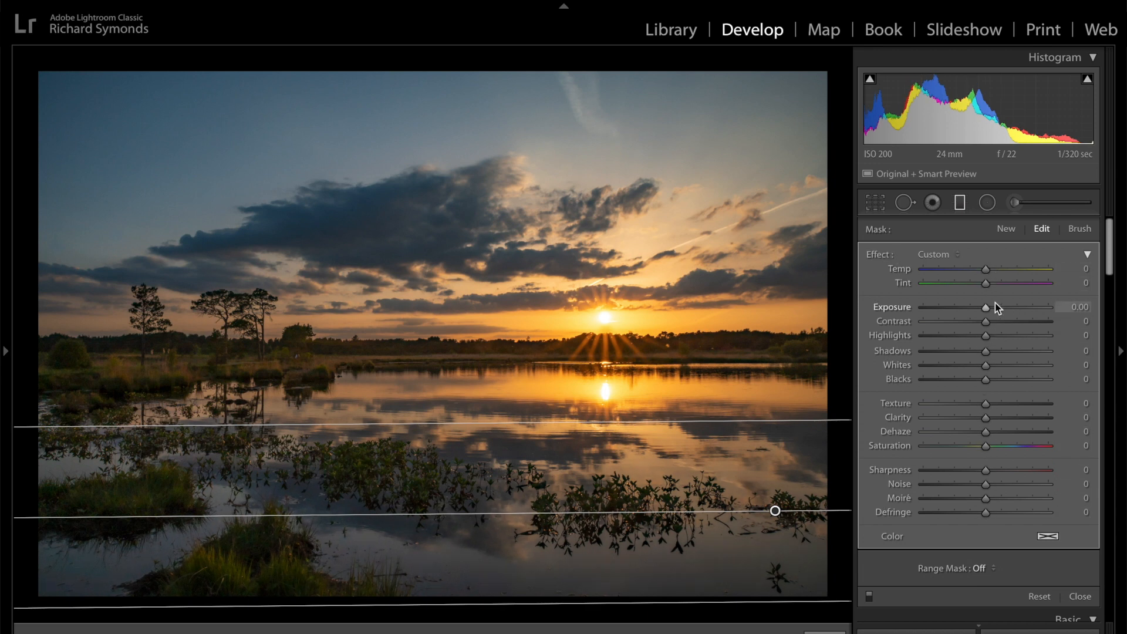
{"action": "mouse_move", "coordinate": [986, 309]}
{"action": "left_mouse_down"}
{"action": "mouse_move", "coordinate": [1006, 309]}
{"action": "mouse_move", "coordinate": [969, 309]}
{"action": "mouse_move", "coordinate": [989, 309]}
{"action": "left_mouse_up"}
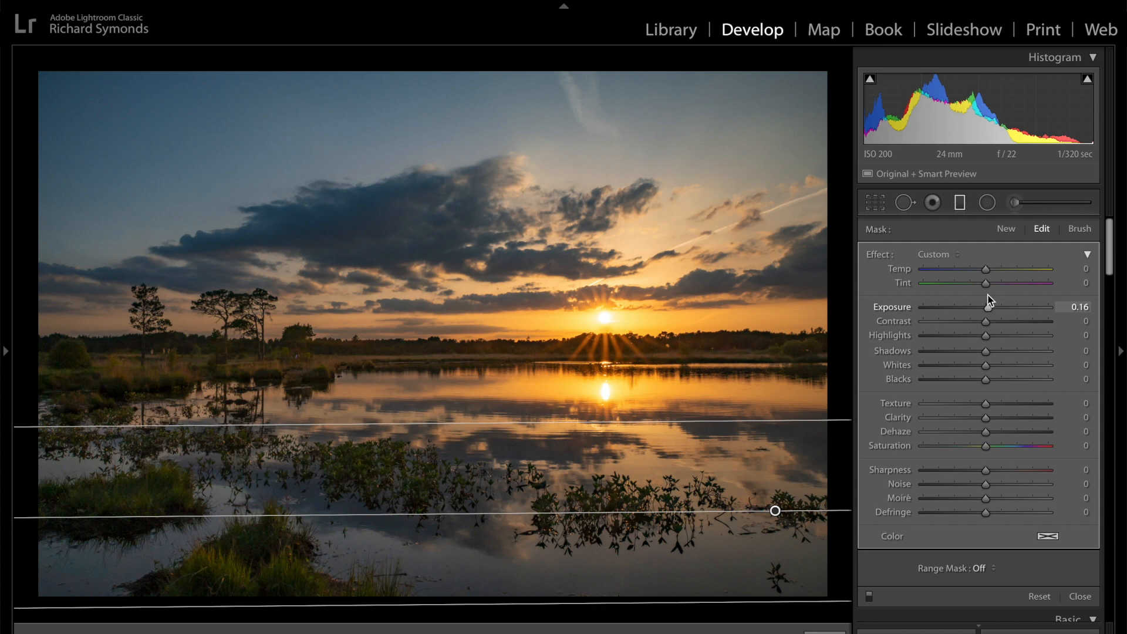
{"action": "left_click_drag", "start_coordinate": [984, 269], "coordinate": [981, 270]}
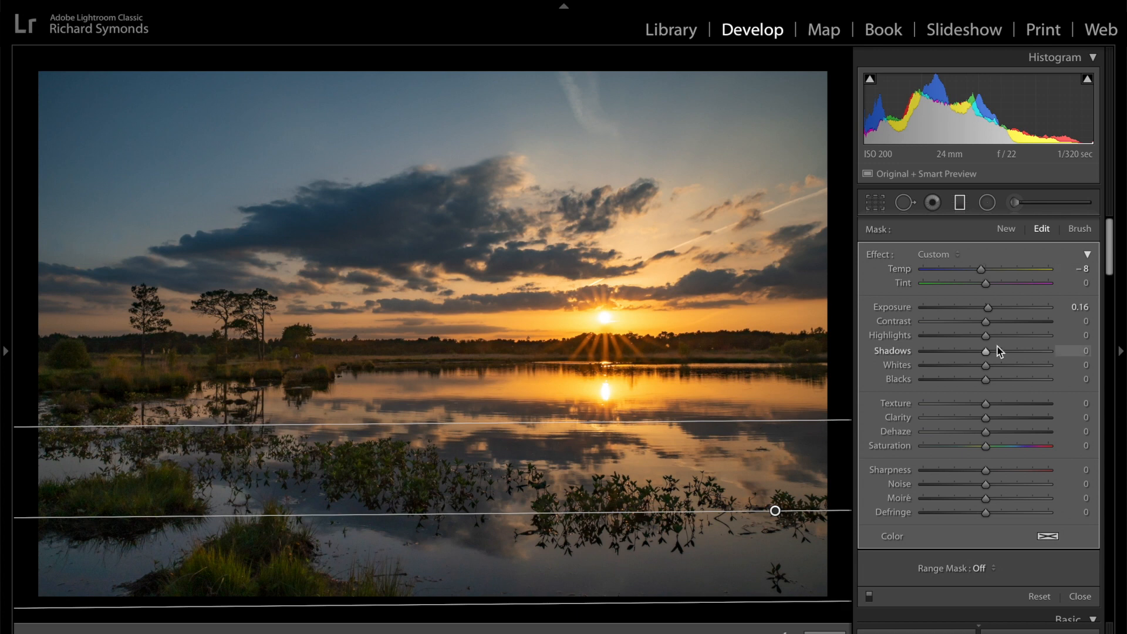
Set the lake foreground's graduated filter to dehaze 6 and whites 12, then close the filter tool.
{"action": "left_click_drag", "start_coordinate": [986, 432], "coordinate": [991, 433]}
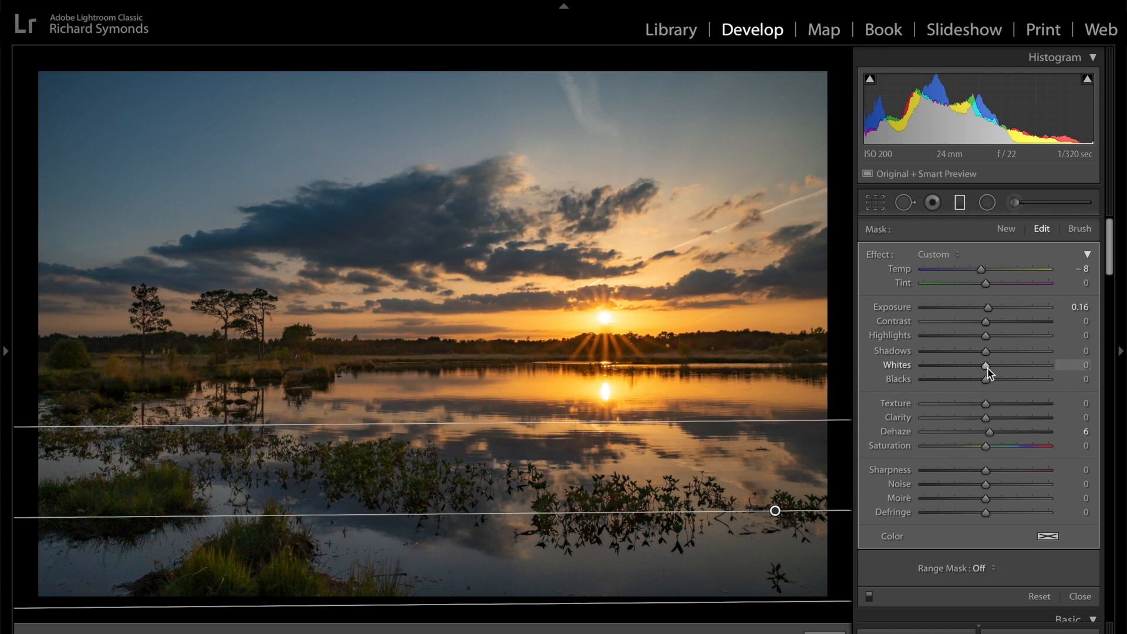
{"action": "left_click_drag", "start_coordinate": [987, 368], "coordinate": [994, 368]}
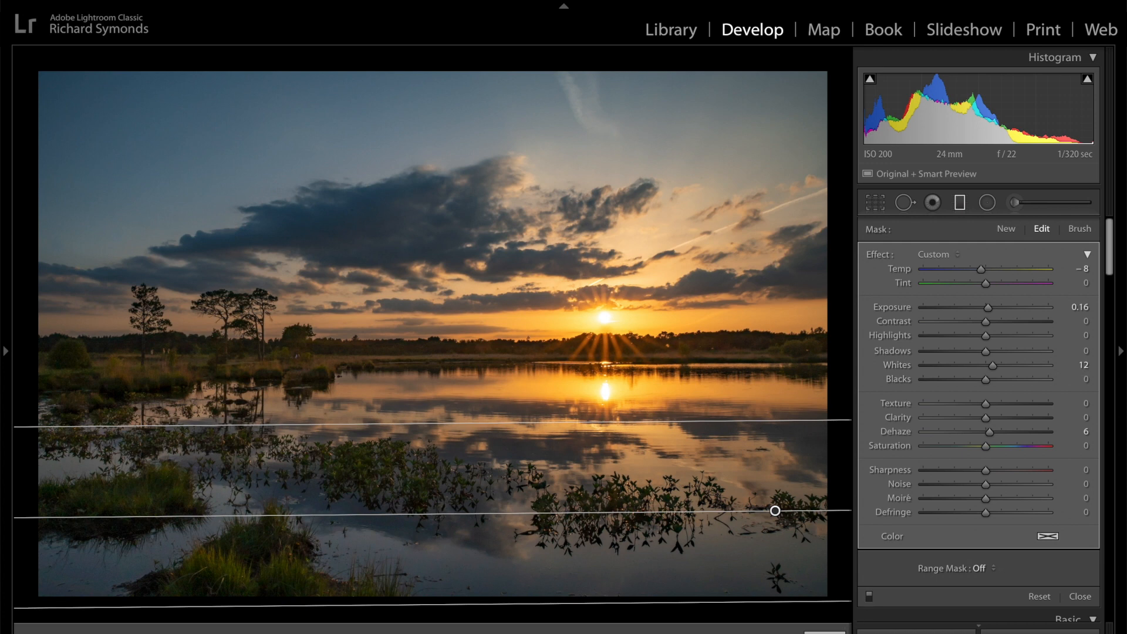
{"action": "key", "text": "m"}
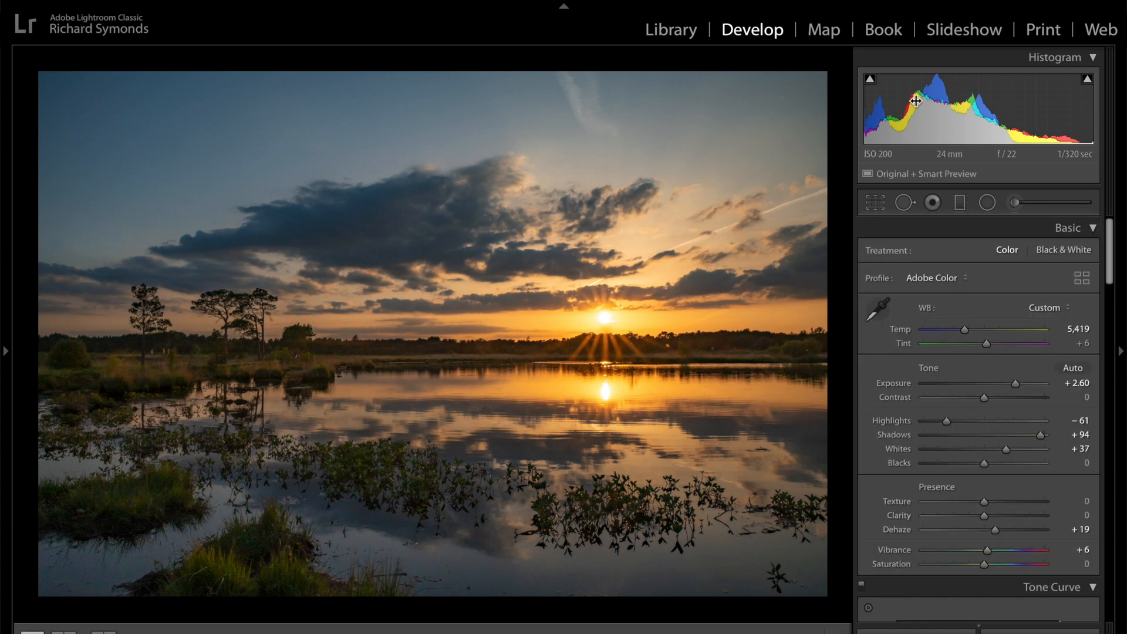
Add a graduated filter descending over the upper sky, with effects reset, exposure at 0.26 and a slightly cooler temperature, then close the tool.
{"action": "left_click", "coordinate": [960, 202]}
{"action": "left_click_drag", "start_coordinate": [743, 70], "coordinate": [746, 242]}
{"action": "double_click", "coordinate": [884, 258]}
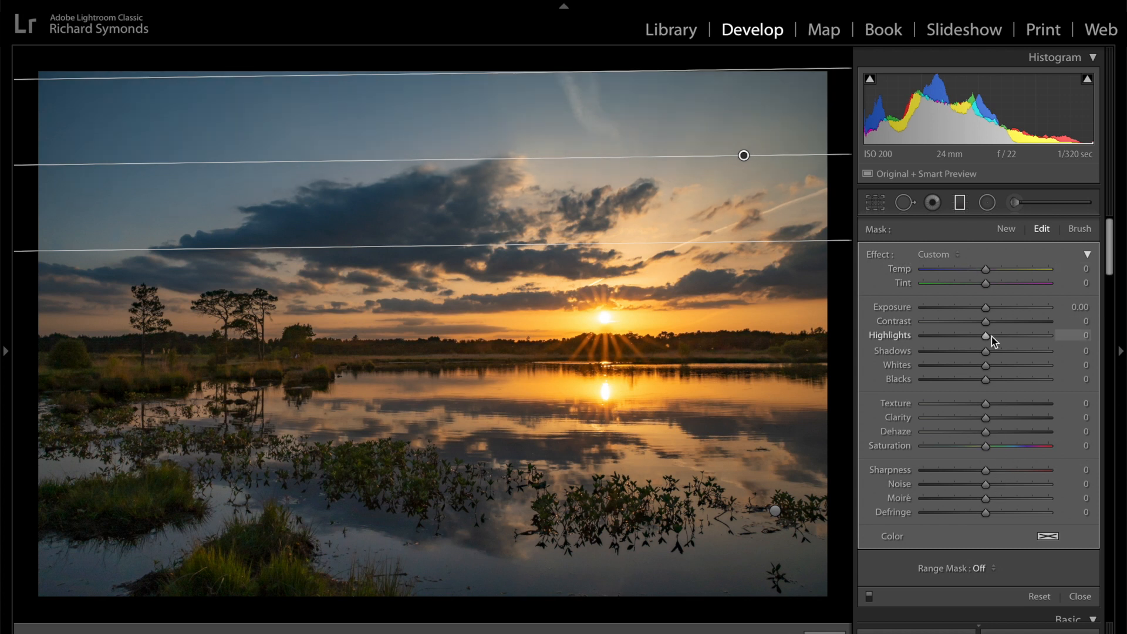
{"action": "left_click_drag", "start_coordinate": [988, 315], "coordinate": [991, 315]}
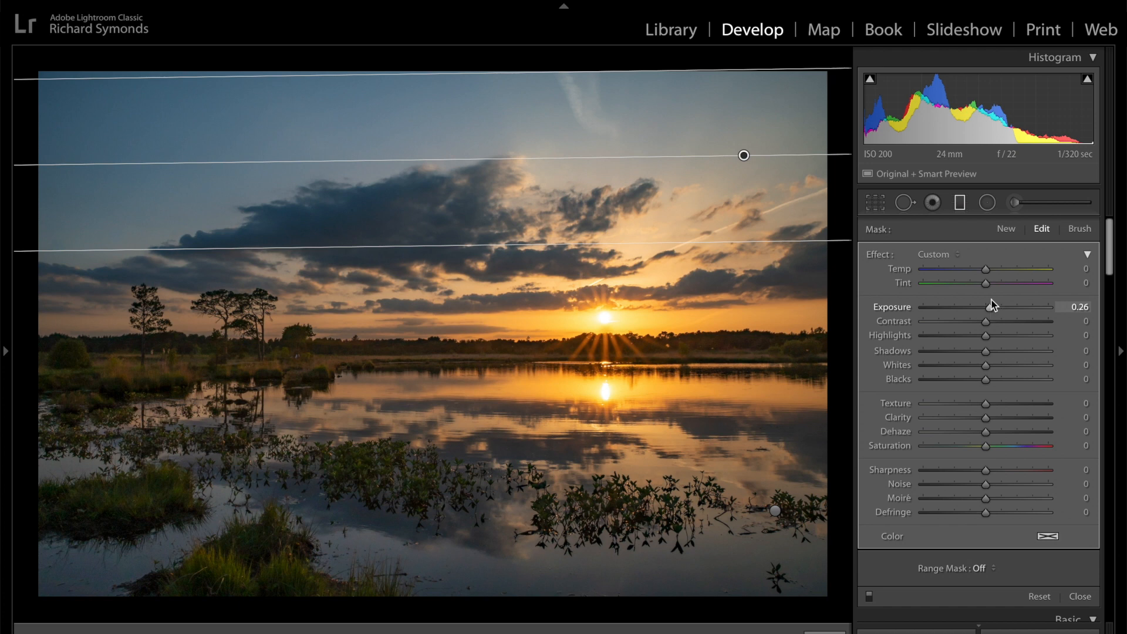
{"action": "left_click_drag", "start_coordinate": [986, 270], "coordinate": [986, 269]}
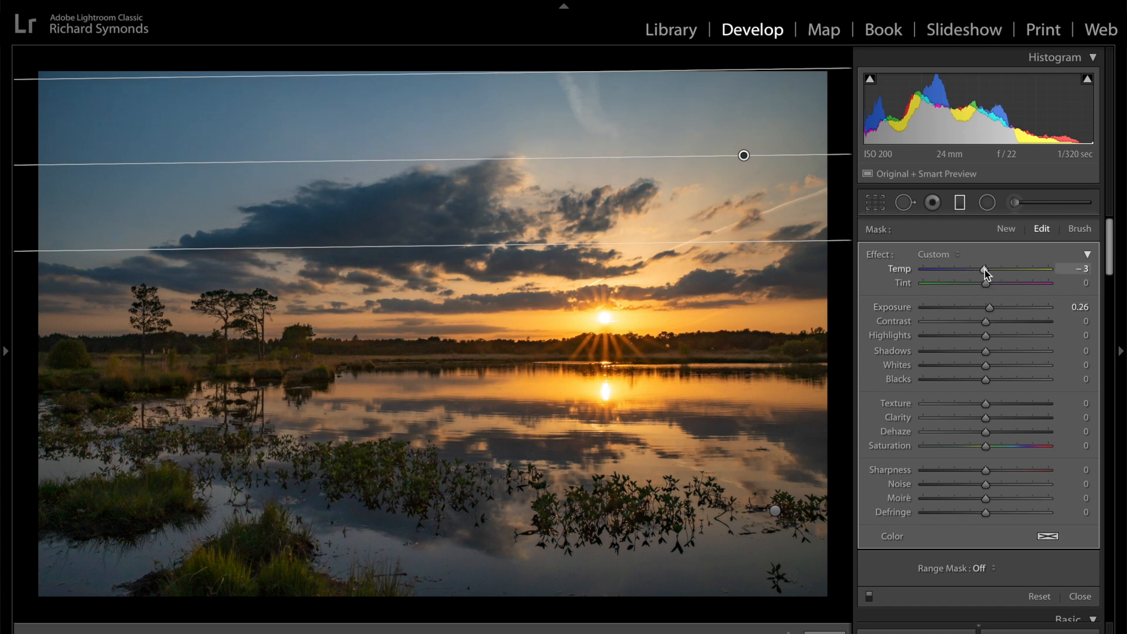
{"action": "left_click_drag", "start_coordinate": [985, 271], "coordinate": [982, 270]}
{"action": "left_click", "coordinate": [960, 203]}
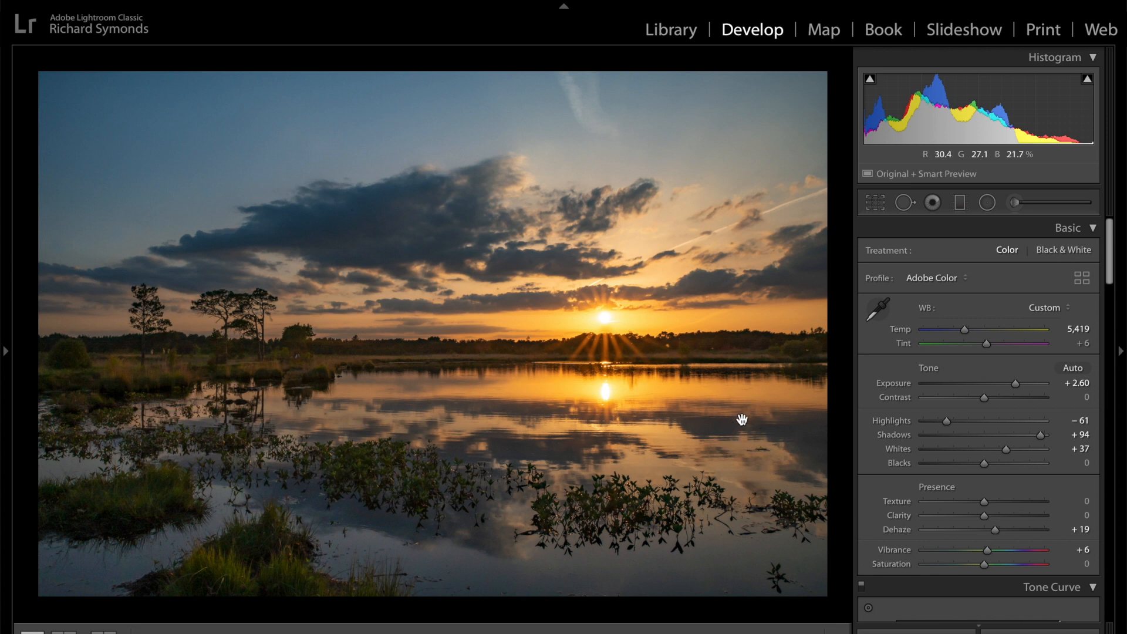
View the unedited frame following H08_8036.NEF for comparison, then return to the edited photo.
{"action": "mouse_move", "coordinate": [653, 629]}
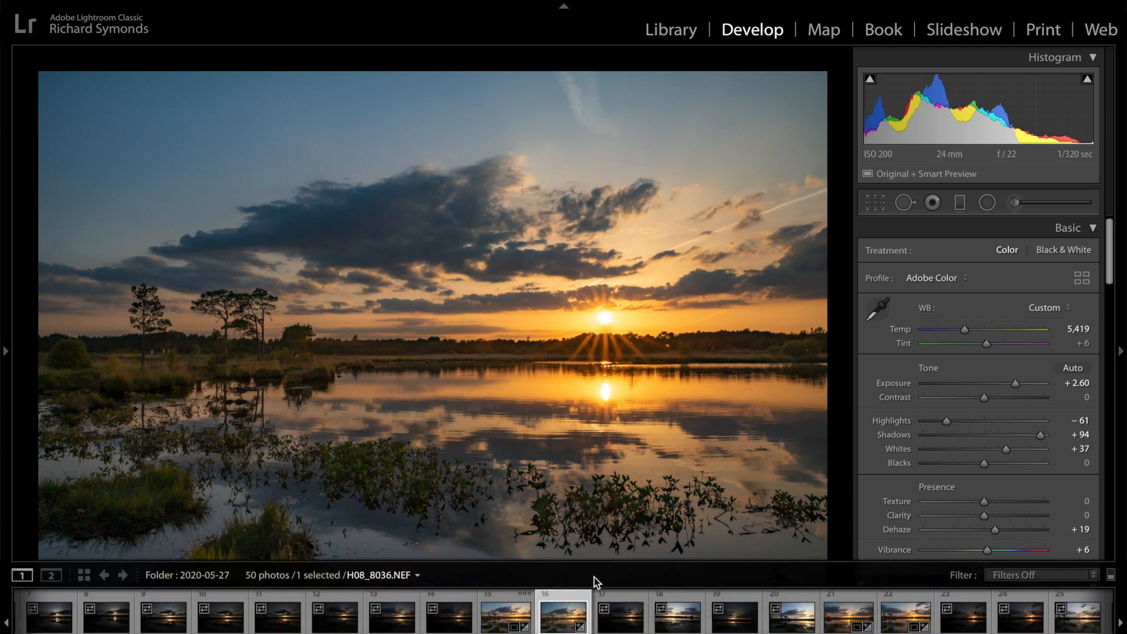
{"action": "left_click", "coordinate": [622, 628]}
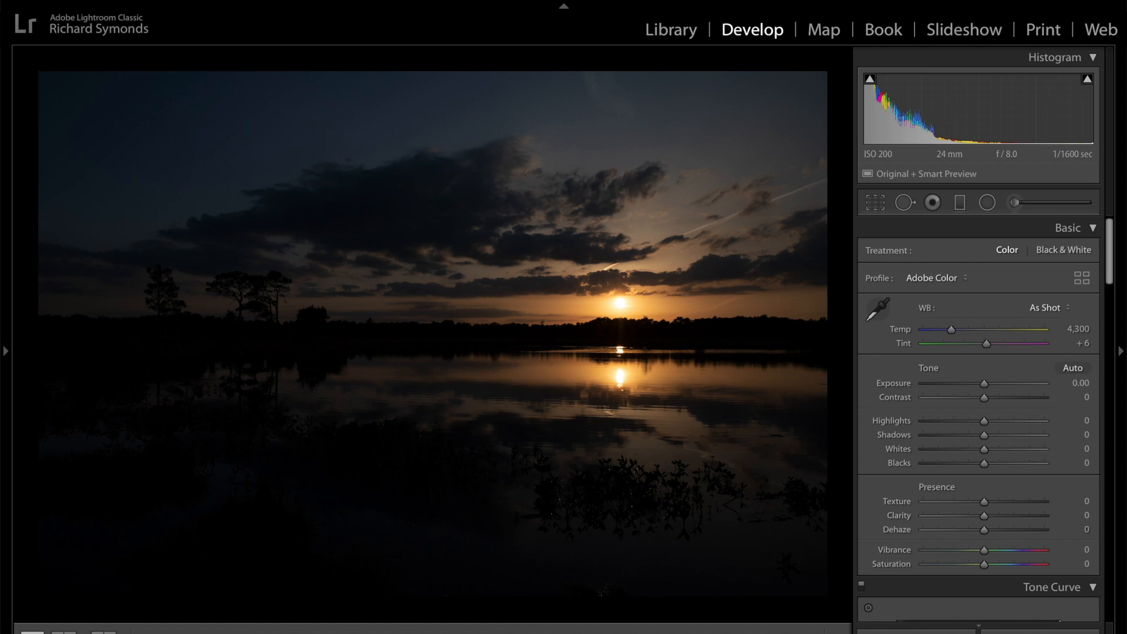
{"action": "mouse_move", "coordinate": [525, 632]}
{"action": "left_click", "coordinate": [506, 628]}
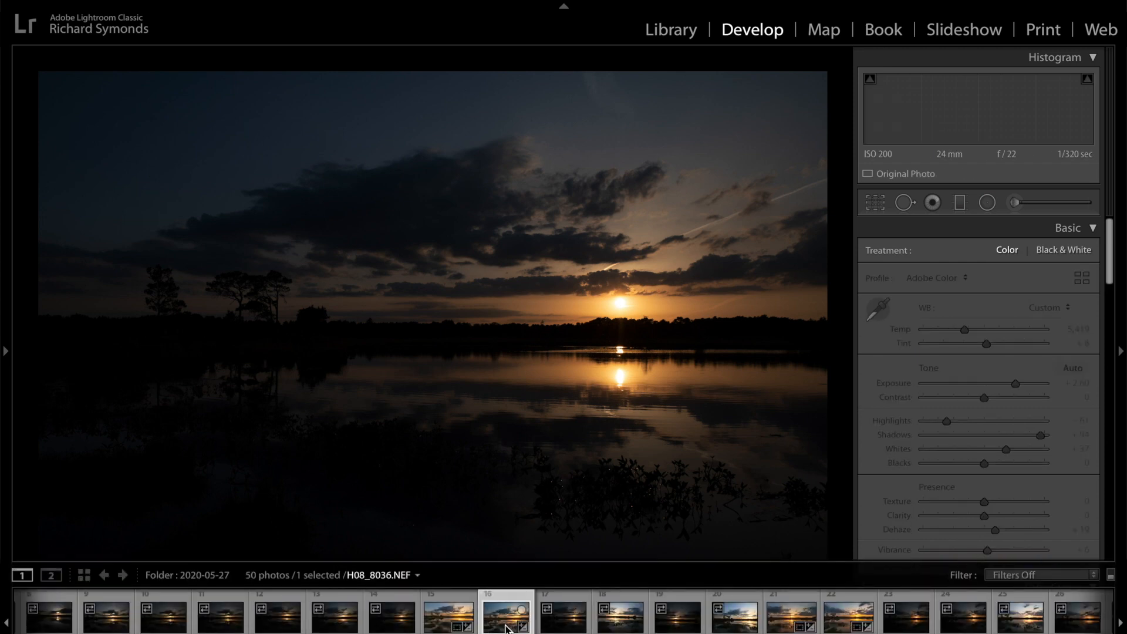